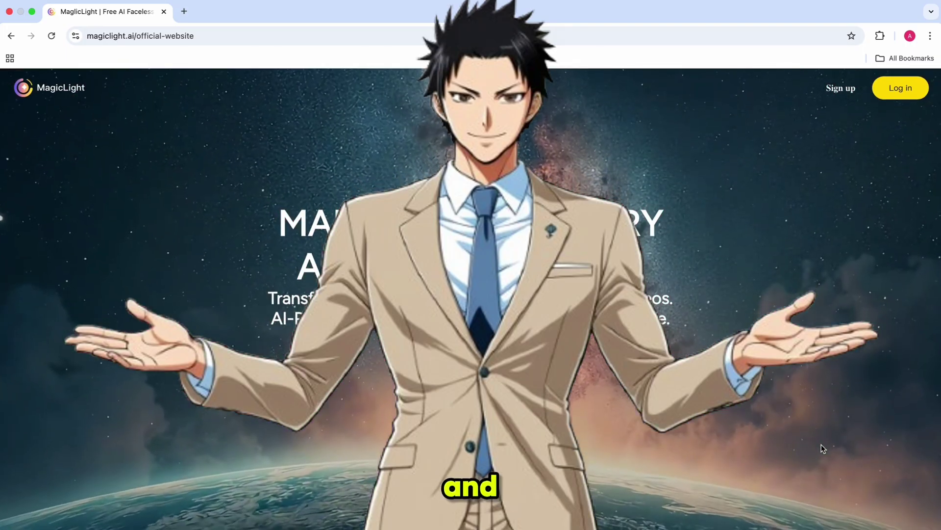
- Browse the homepage sections, including the 30-minute video description, then open the login page
{"action": "scroll", "coordinate": [822, 444], "scroll_direction": "down", "scroll_amount": 12}
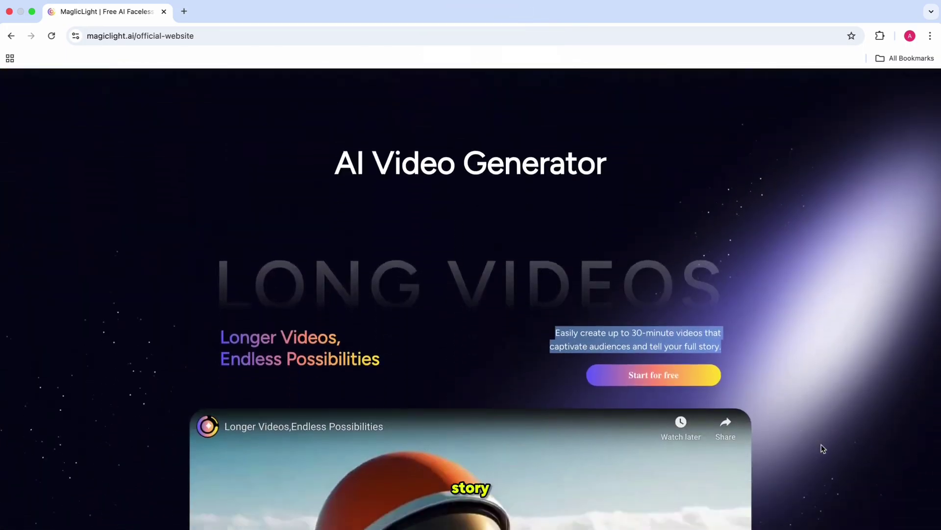
{"action": "left_click_drag", "start_coordinate": [558, 321], "coordinate": [778, 347]}
{"action": "left_click", "coordinate": [755, 344]}
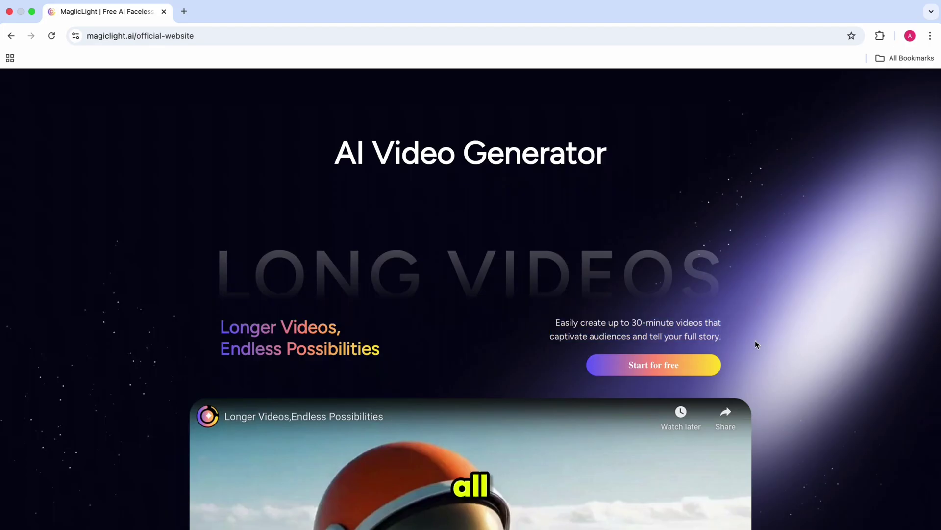
{"action": "scroll", "coordinate": [755, 345], "scroll_direction": "down", "scroll_amount": 18}
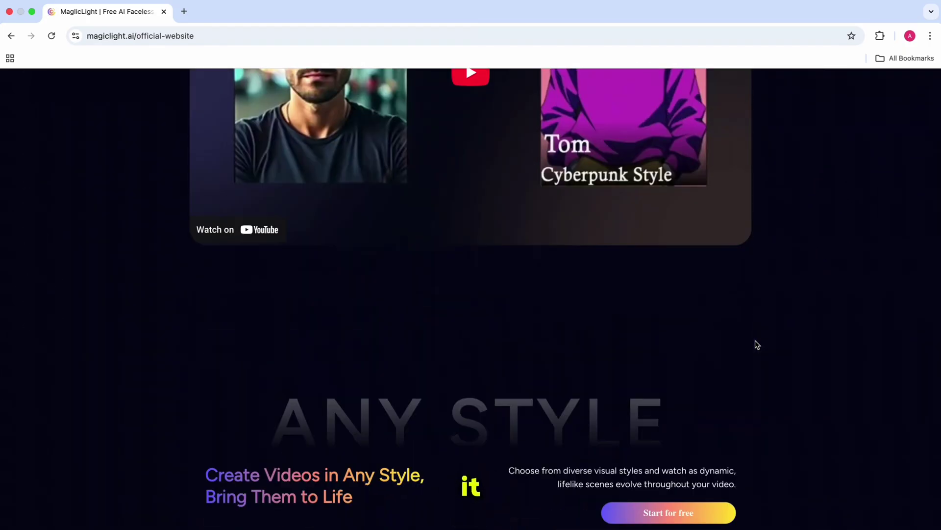
{"action": "scroll", "coordinate": [758, 345], "scroll_direction": "down", "scroll_amount": 20}
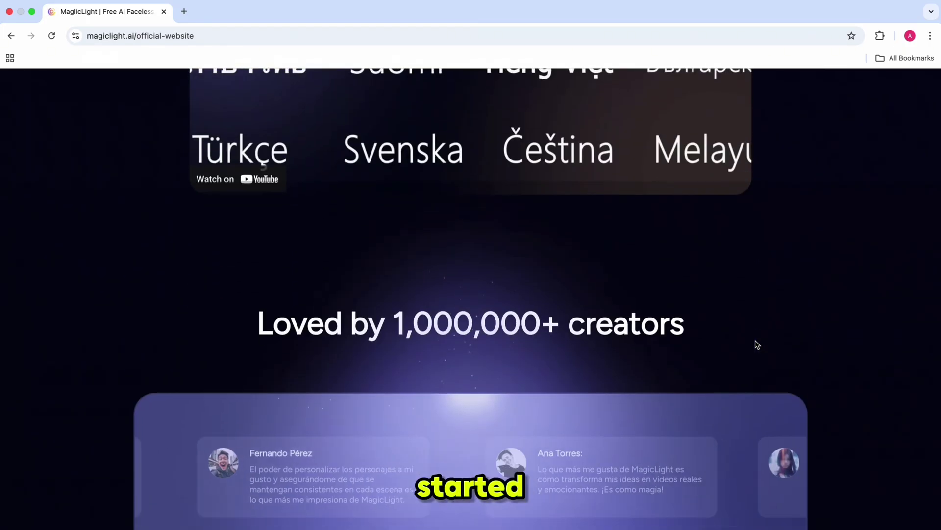
{"action": "scroll", "coordinate": [758, 345], "scroll_direction": "up", "scroll_amount": 20}
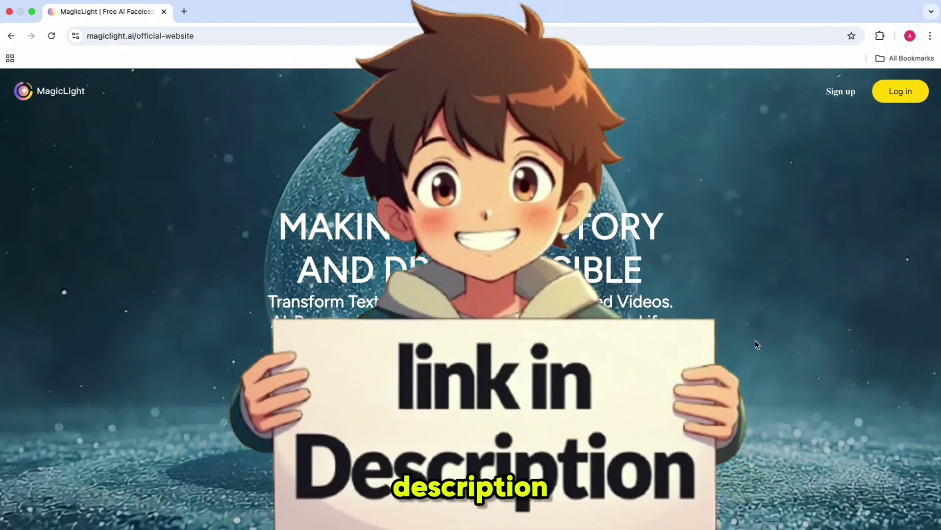
{"action": "left_click", "coordinate": [901, 91]}
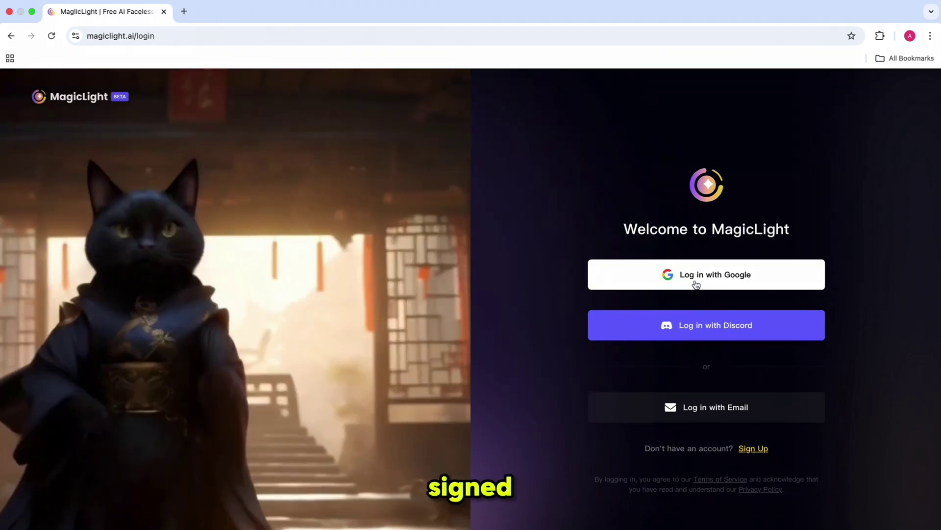
- Sign in with Google and scroll through the dashboard's community stories
{"action": "left_click", "coordinate": [699, 278]}
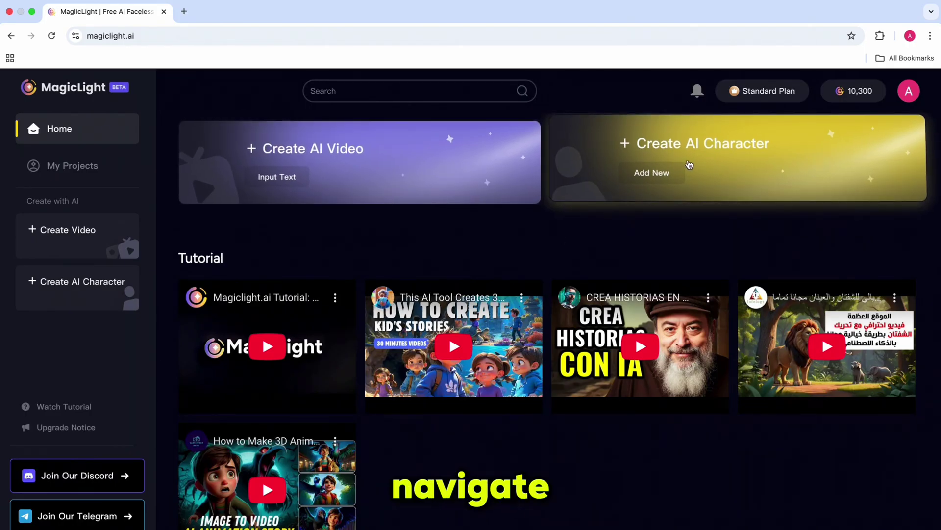
{"action": "scroll", "coordinate": [541, 304], "scroll_direction": "down", "scroll_amount": 8}
{"action": "scroll", "coordinate": [542, 304], "scroll_direction": "down", "scroll_amount": 5}
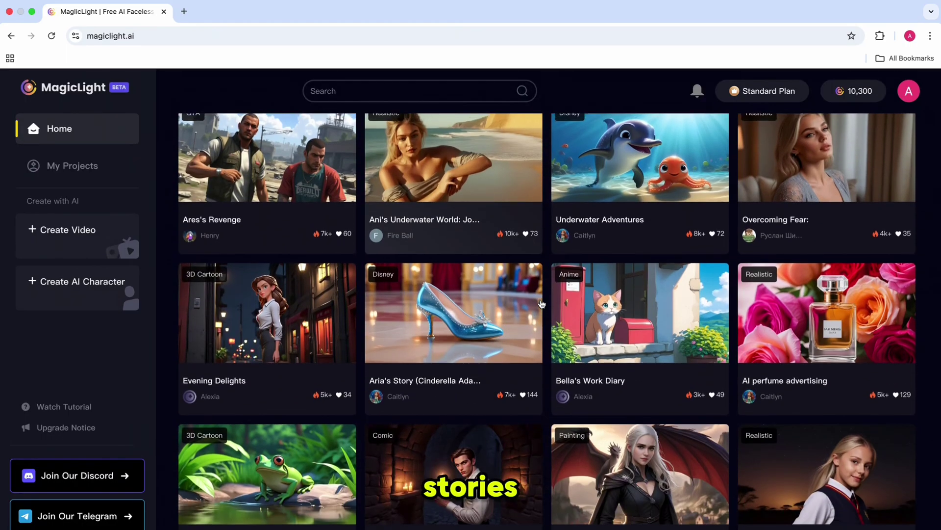
{"action": "scroll", "coordinate": [541, 304], "scroll_direction": "down", "scroll_amount": 6}
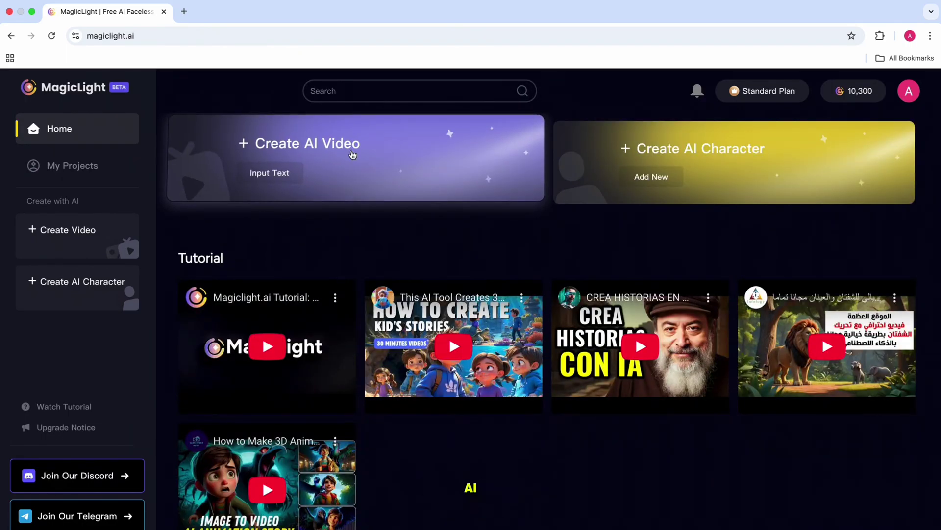
- Start a new AI video project and switch its Content step to 'Use my content'
{"action": "left_click", "coordinate": [353, 154]}
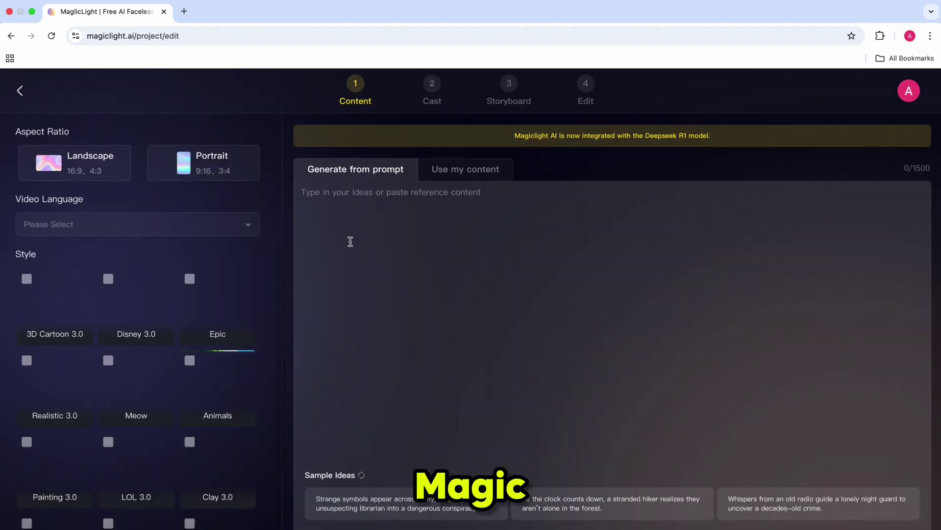
{"action": "left_click_drag", "start_coordinate": [514, 135], "coordinate": [714, 140]}
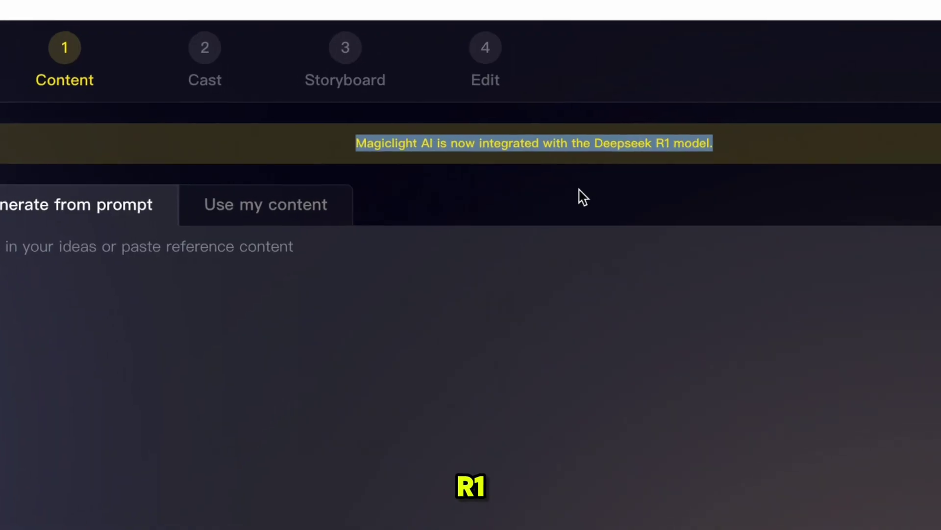
{"action": "left_click", "coordinate": [553, 167]}
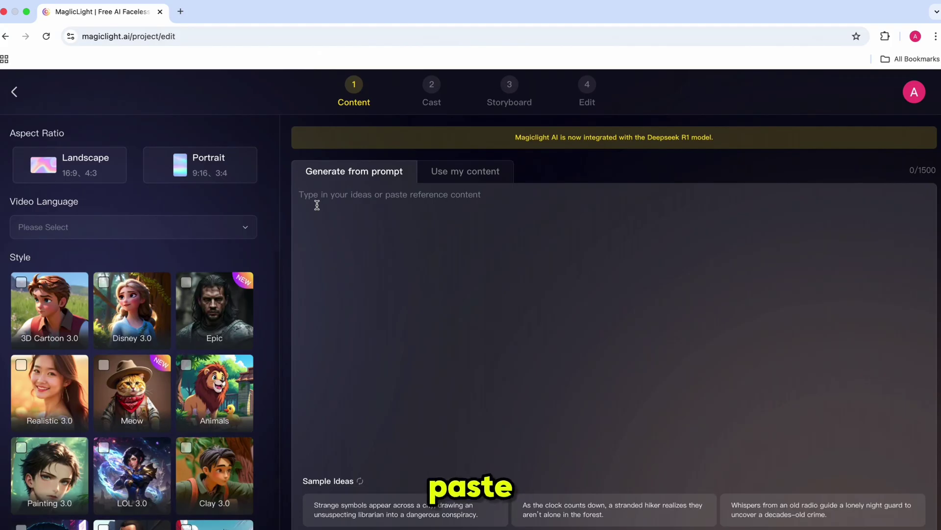
{"action": "left_click", "coordinate": [458, 176]}
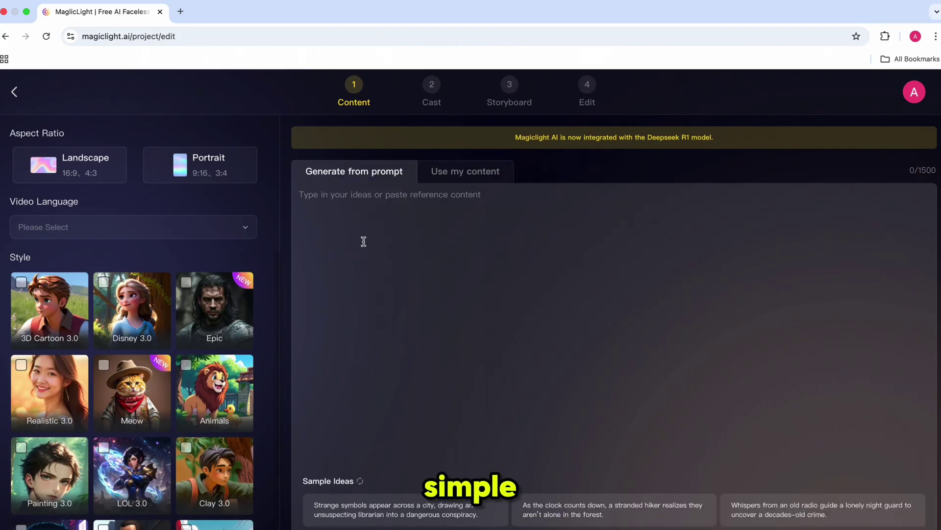
- Ask ChatGPT in a new tab for a unique kids' story script and bring it into MagicLight
{"action": "key", "text": "ctrl+t"}
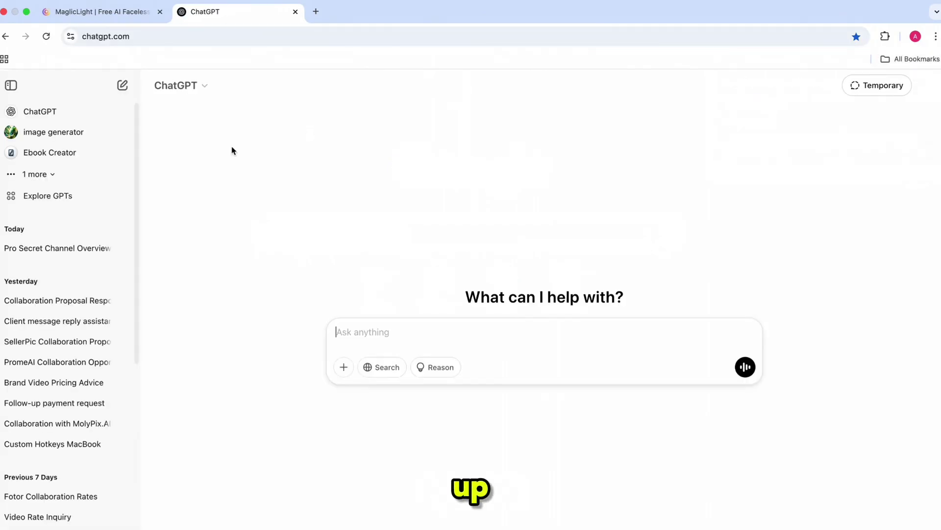
{"action": "type", "text": "give me a kid story script with two character 1 bbboy around 11"}
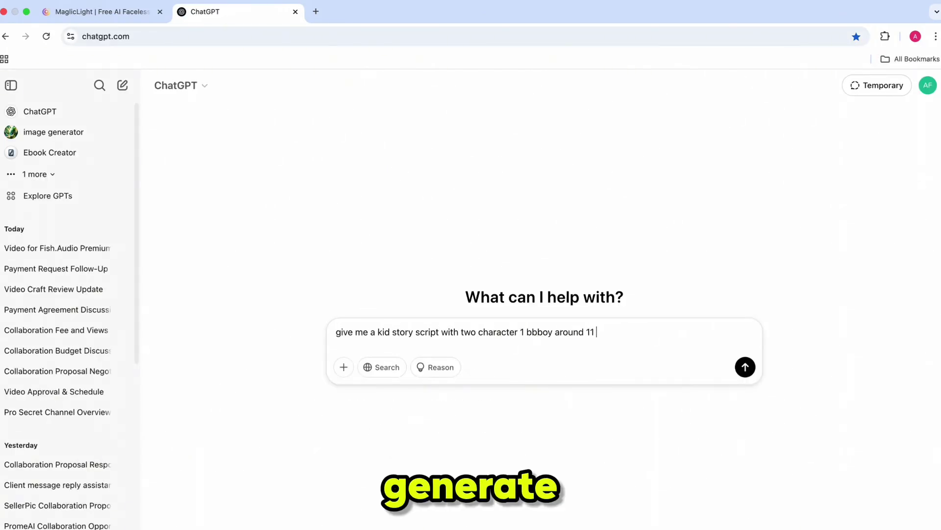
{"action": "type", "text": "give me some unique one"}
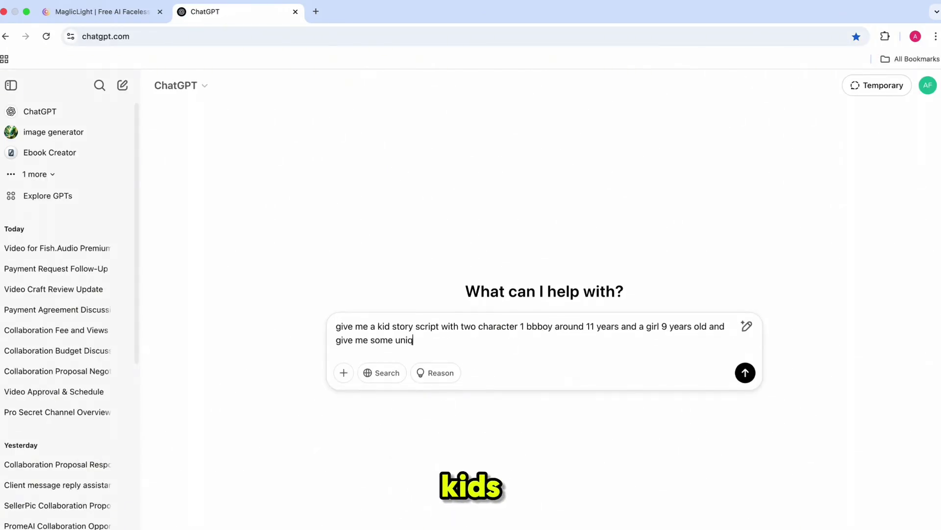
{"action": "key", "text": "Return"}
{"action": "scroll", "coordinate": [402, 385], "scroll_direction": "down", "scroll_amount": 3}
{"action": "scroll", "coordinate": [402, 385], "scroll_direction": "down", "scroll_amount": 20}
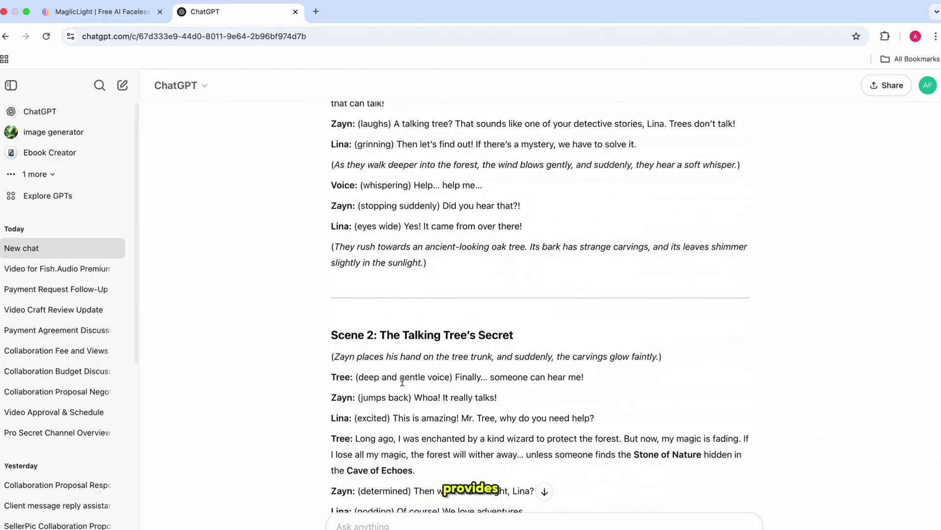
{"action": "scroll", "coordinate": [402, 385], "scroll_direction": "up", "scroll_amount": 20}
{"action": "left_click_drag", "start_coordinate": [332, 237], "coordinate": [388, 369]}
{"action": "left_click", "coordinate": [116, 15]}
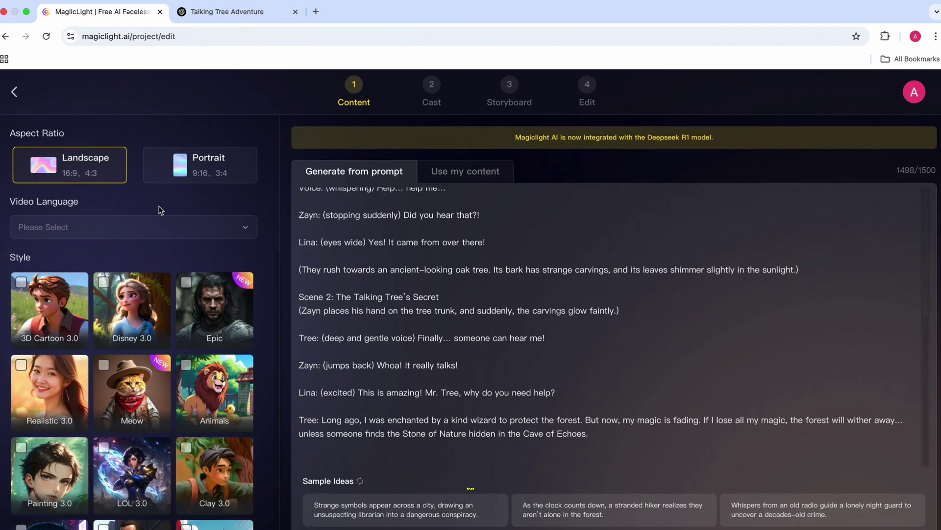
- Set the video language to English
{"action": "left_click", "coordinate": [240, 232]}
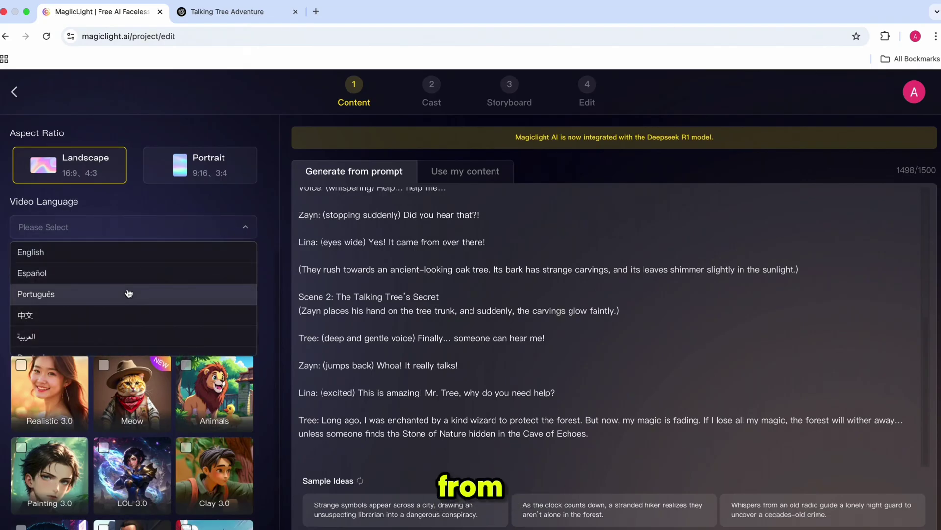
{"action": "scroll", "coordinate": [129, 293], "scroll_direction": "down", "scroll_amount": 3}
{"action": "scroll", "coordinate": [128, 292], "scroll_direction": "up", "scroll_amount": 3}
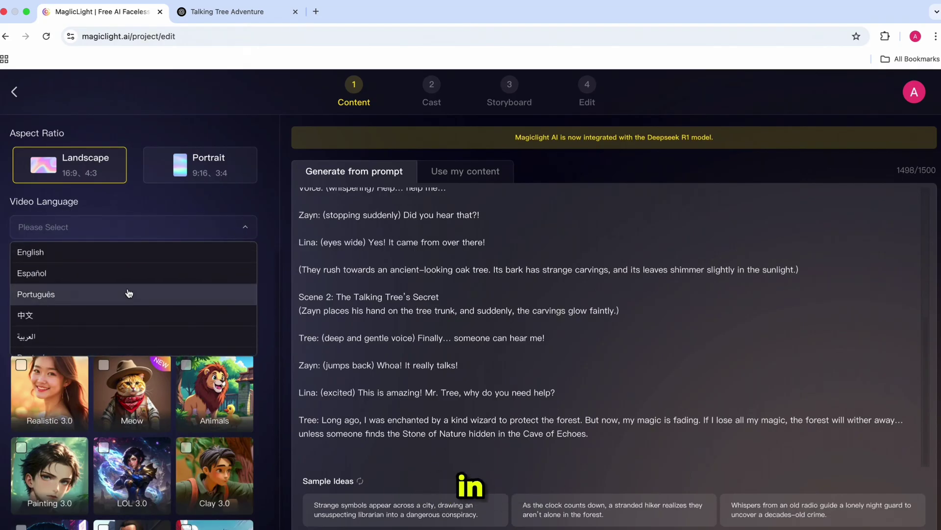
{"action": "left_click", "coordinate": [77, 253]}
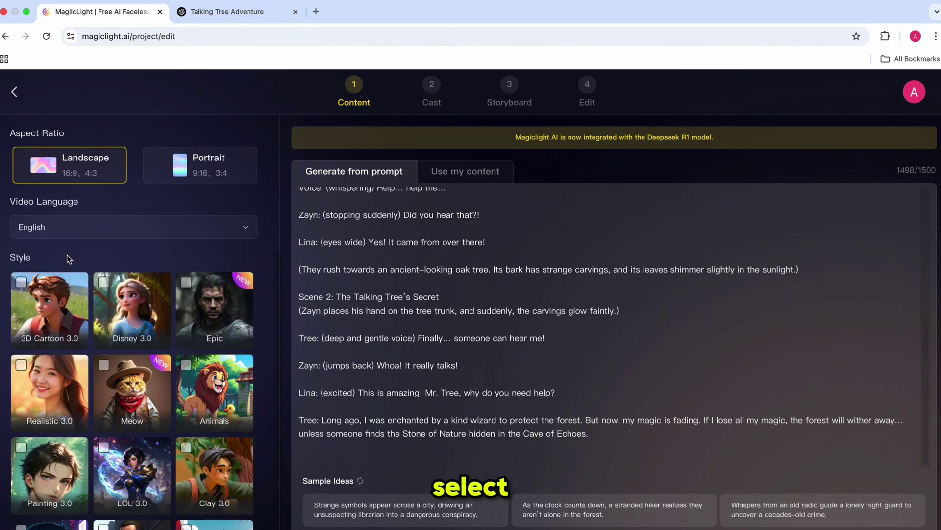
- Scroll through the Style grid to pick the Disney 3.0 style
{"action": "scroll", "coordinate": [70, 371], "scroll_direction": "down", "scroll_amount": 4}
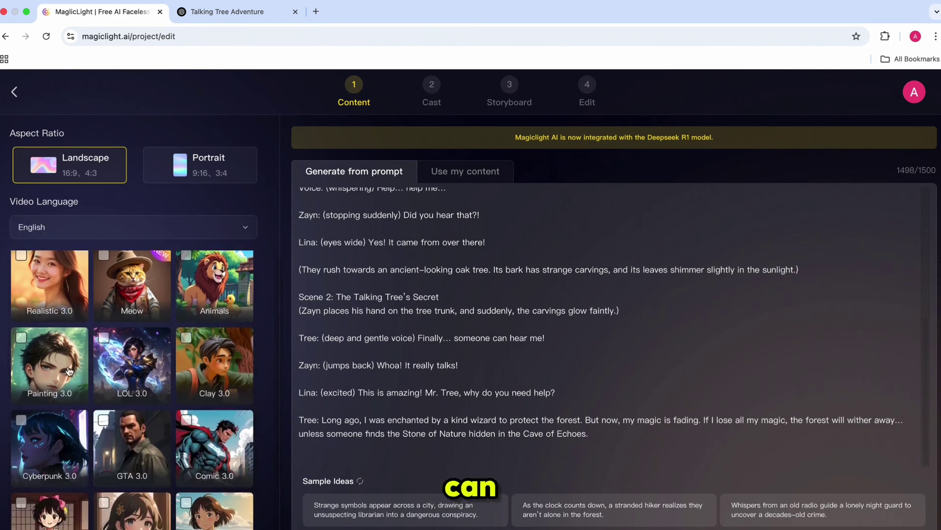
{"action": "scroll", "coordinate": [80, 433], "scroll_direction": "up", "scroll_amount": 4}
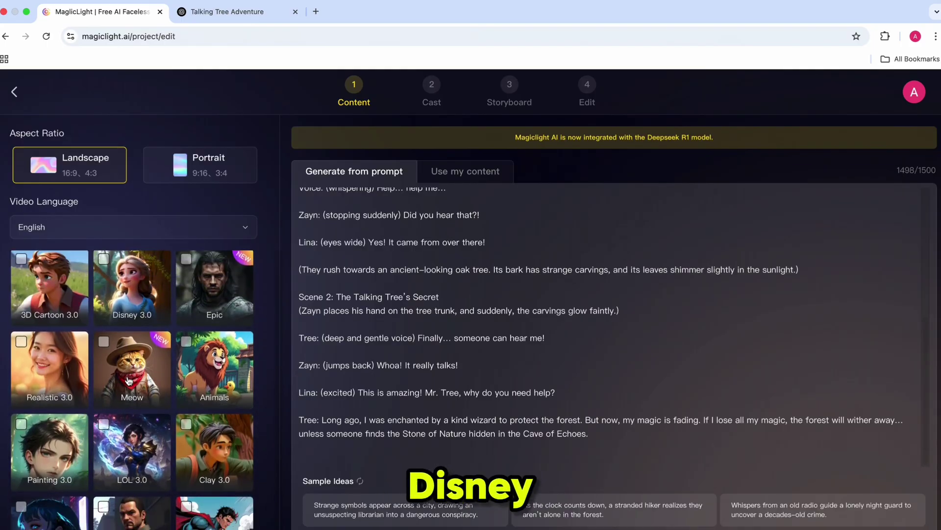
{"action": "scroll", "coordinate": [191, 487], "scroll_direction": "down", "scroll_amount": 3}
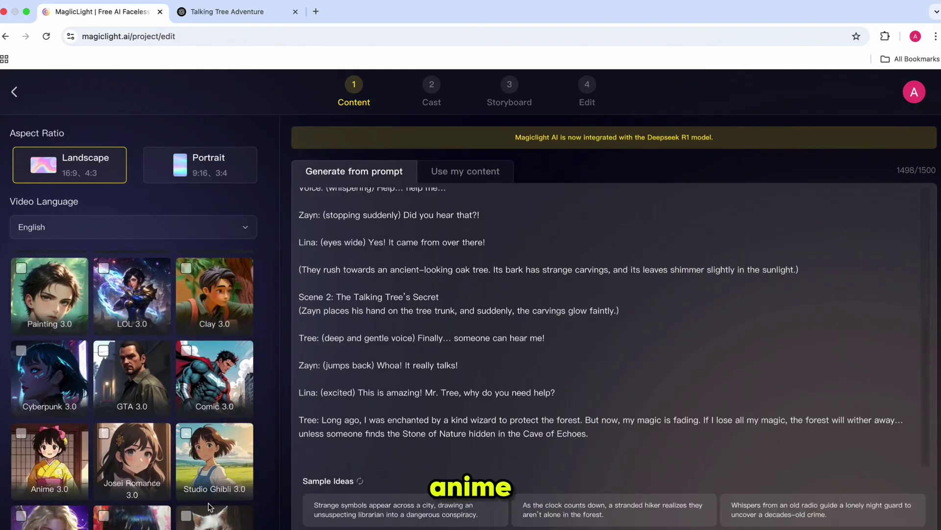
{"action": "scroll", "coordinate": [147, 488], "scroll_direction": "up", "scroll_amount": 3}
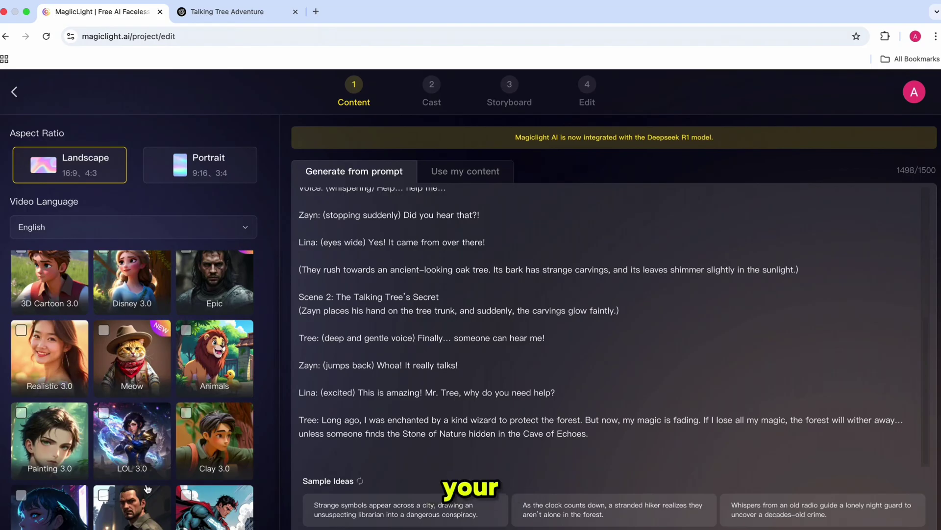
{"action": "scroll", "coordinate": [147, 488], "scroll_direction": "up", "scroll_amount": 1}
{"action": "scroll", "coordinate": [104, 444], "scroll_direction": "down", "scroll_amount": 3}
{"action": "scroll", "coordinate": [104, 444], "scroll_direction": "up", "scroll_amount": 4}
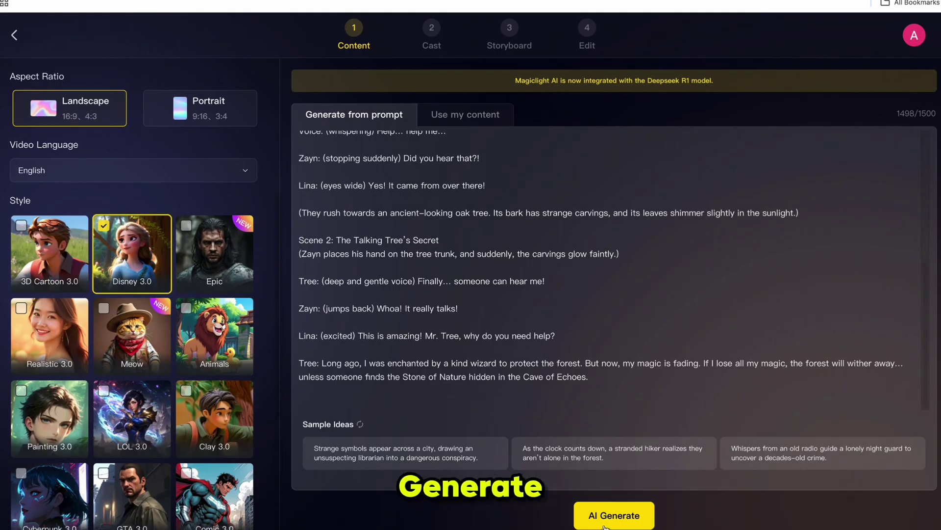
- Generate the 31-shot breakdown, review the shots, and continue to the Cast page
{"action": "left_click", "coordinate": [605, 525]}
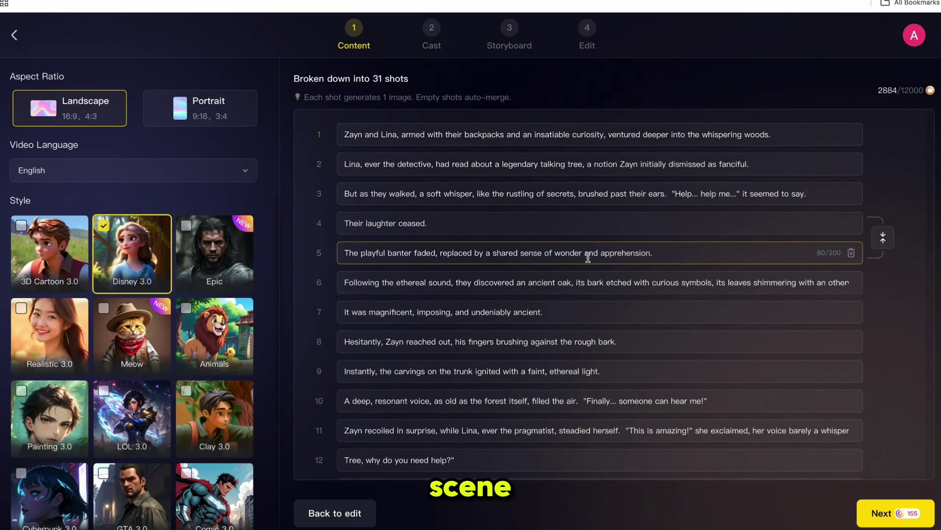
{"action": "scroll", "coordinate": [588, 257], "scroll_direction": "down", "scroll_amount": 5}
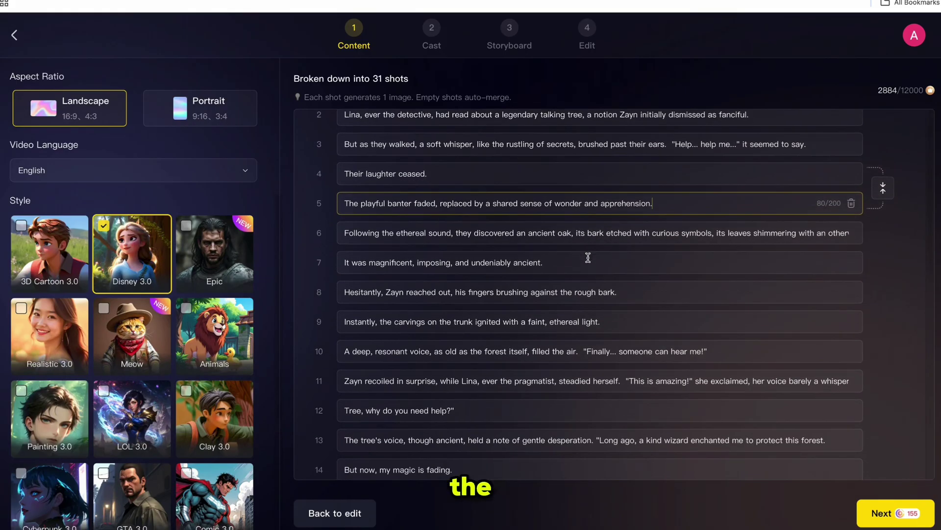
{"action": "scroll", "coordinate": [587, 257], "scroll_direction": "down", "scroll_amount": 7}
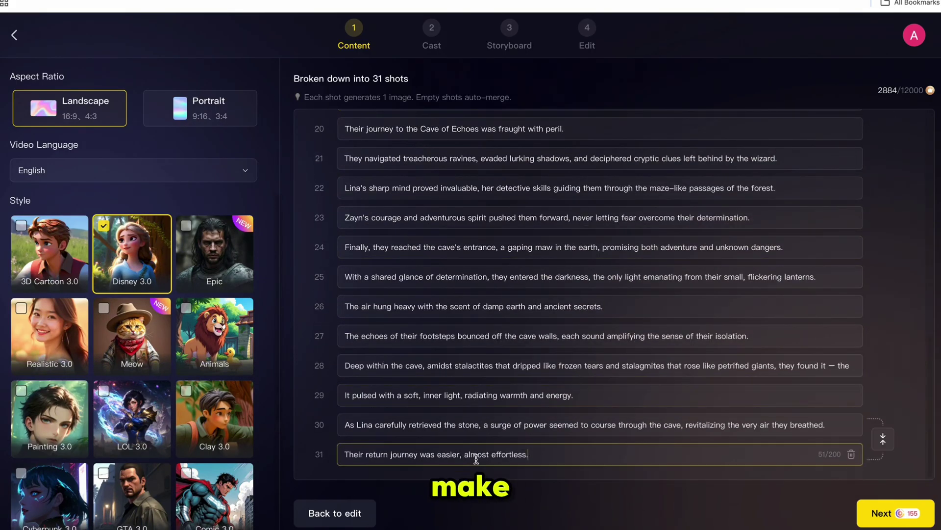
{"action": "scroll", "coordinate": [488, 250], "scroll_direction": "up", "scroll_amount": 4}
{"action": "scroll", "coordinate": [486, 252], "scroll_direction": "up", "scroll_amount": 7}
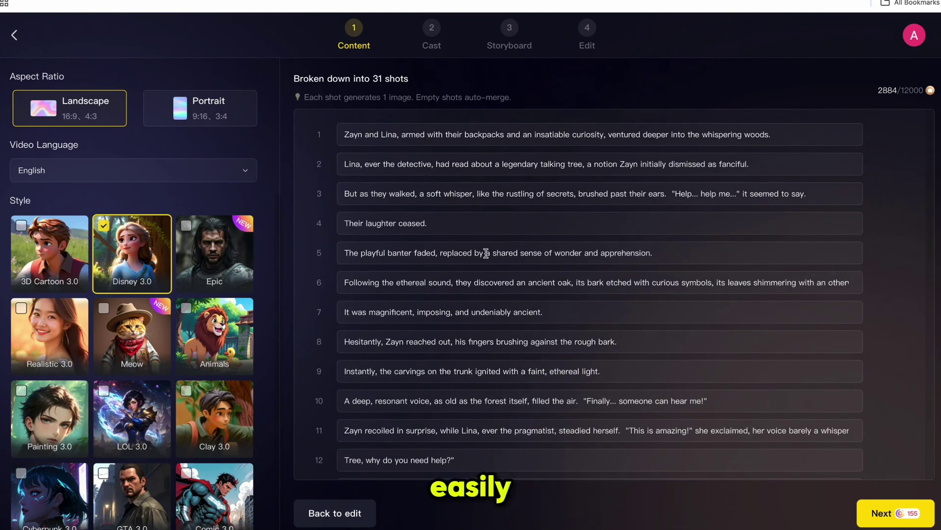
{"action": "left_click", "coordinate": [452, 291]}
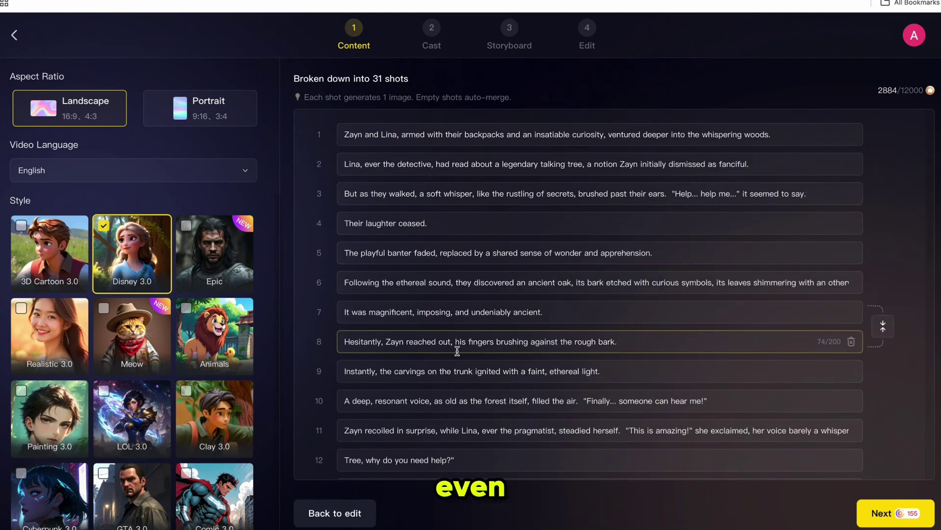
{"action": "scroll", "coordinate": [454, 349], "scroll_direction": "down", "scroll_amount": 4}
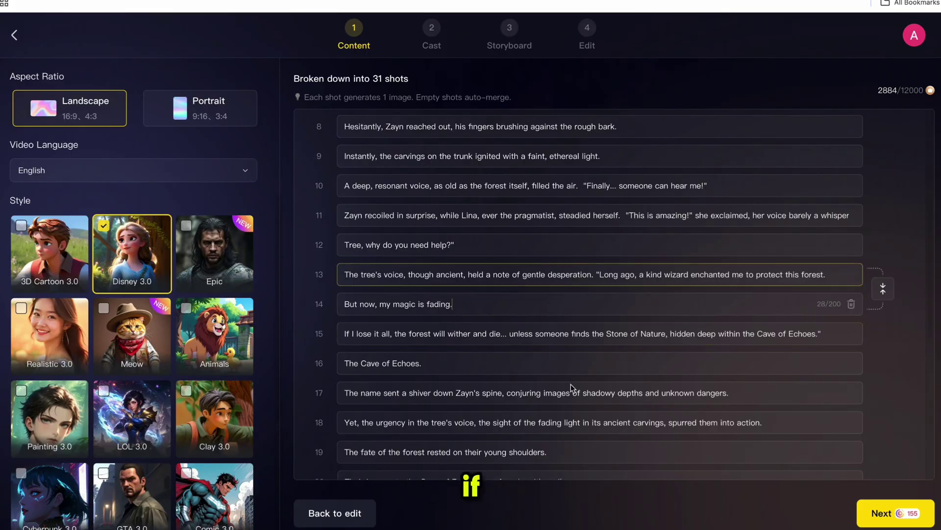
{"action": "scroll", "coordinate": [540, 355], "scroll_direction": "down", "scroll_amount": 2}
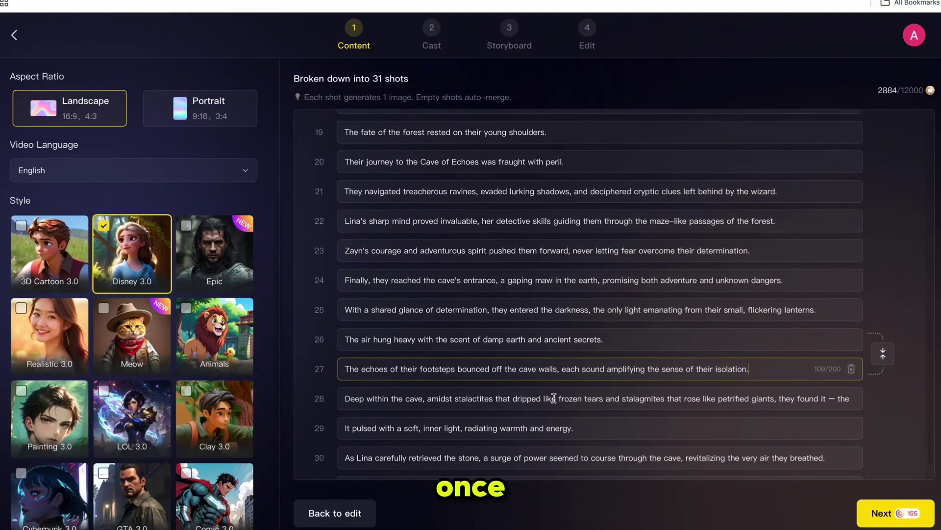
{"action": "scroll", "coordinate": [554, 398], "scroll_direction": "down", "scroll_amount": 2}
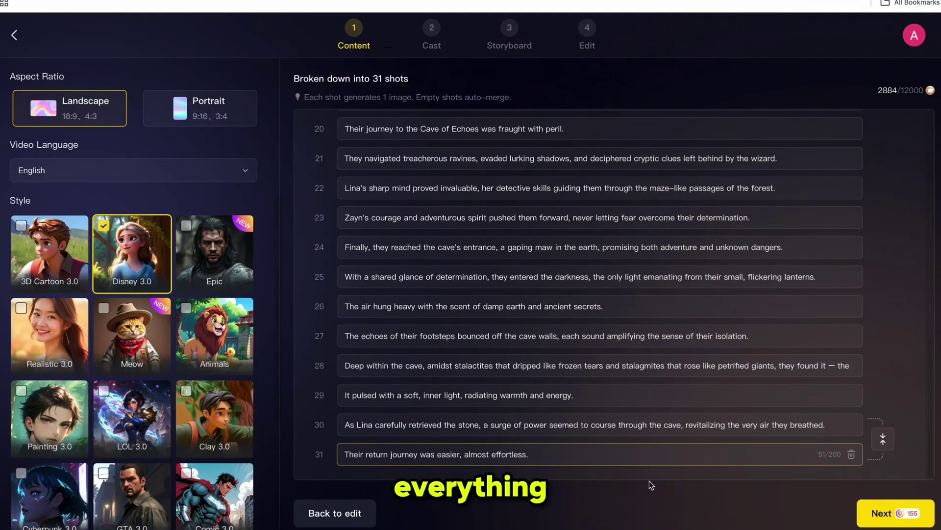
{"action": "left_click", "coordinate": [888, 513]}
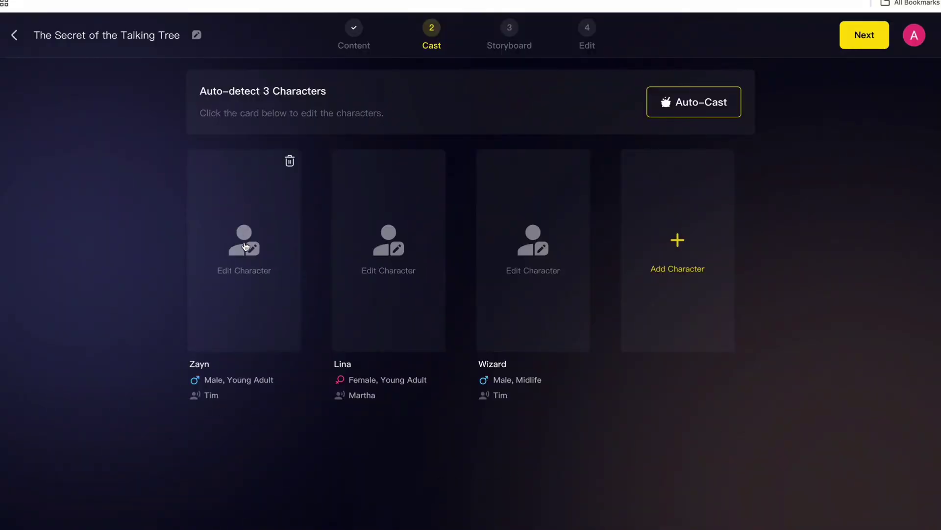
- Open Zayn's character and start a new custom character with category Human
{"action": "left_click", "coordinate": [246, 246]}
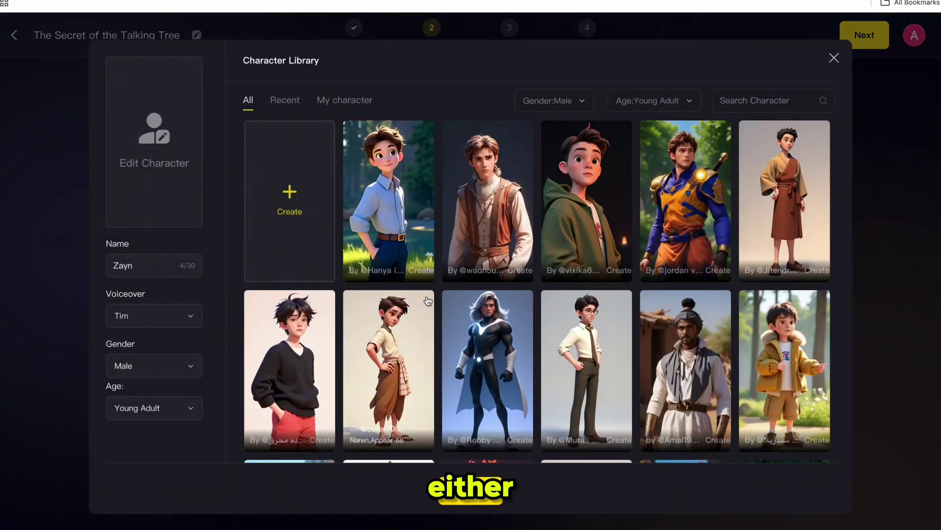
{"action": "scroll", "coordinate": [427, 301], "scroll_direction": "down", "scroll_amount": 15}
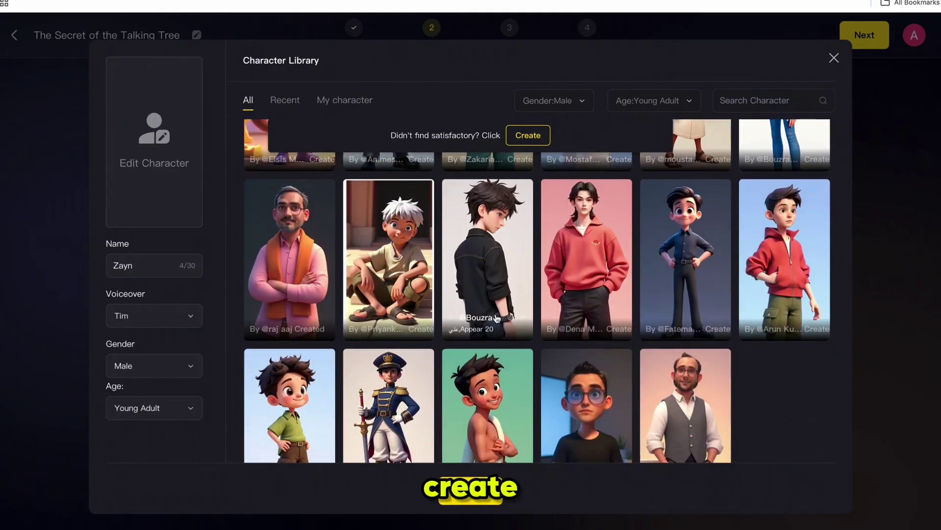
{"action": "scroll", "coordinate": [505, 294], "scroll_direction": "up", "scroll_amount": 15}
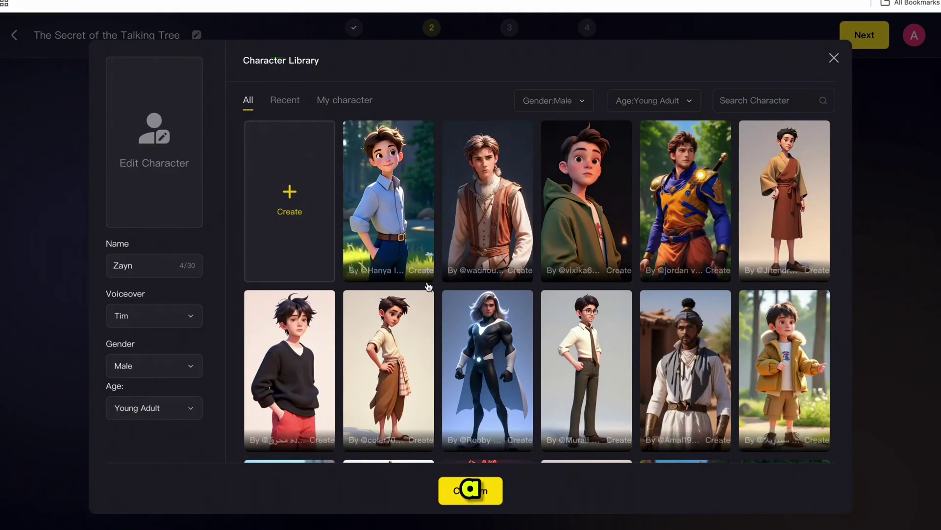
{"action": "left_click", "coordinate": [285, 206]}
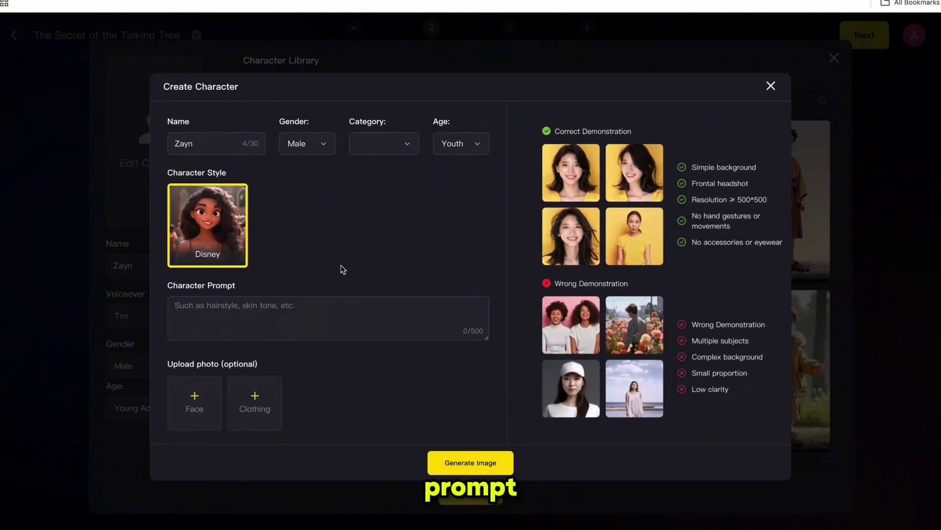
{"action": "left_click", "coordinate": [384, 143]}
{"action": "left_click", "coordinate": [375, 167]}
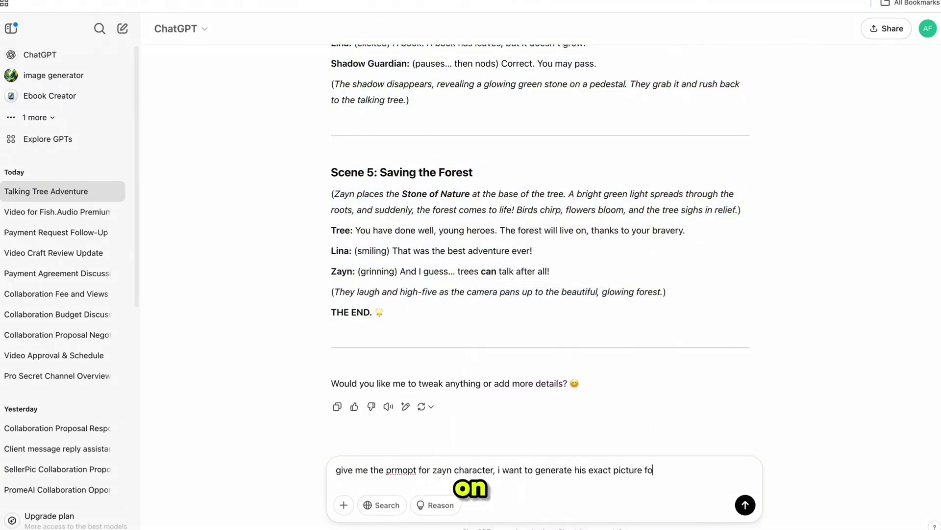
- Get Zayn's image prompt from ChatGPT in anime style and copy it
{"action": "key", "text": "Return"}
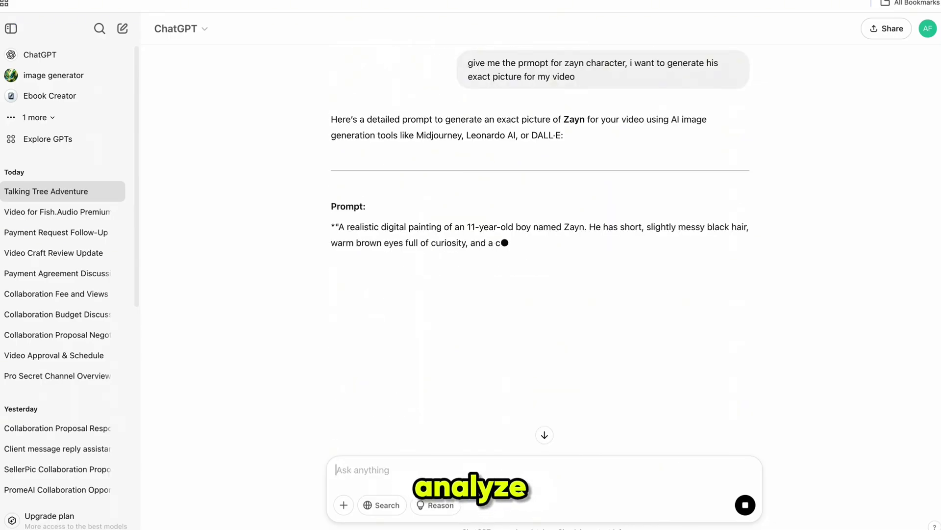
{"action": "type", "text": "in anime sty"}
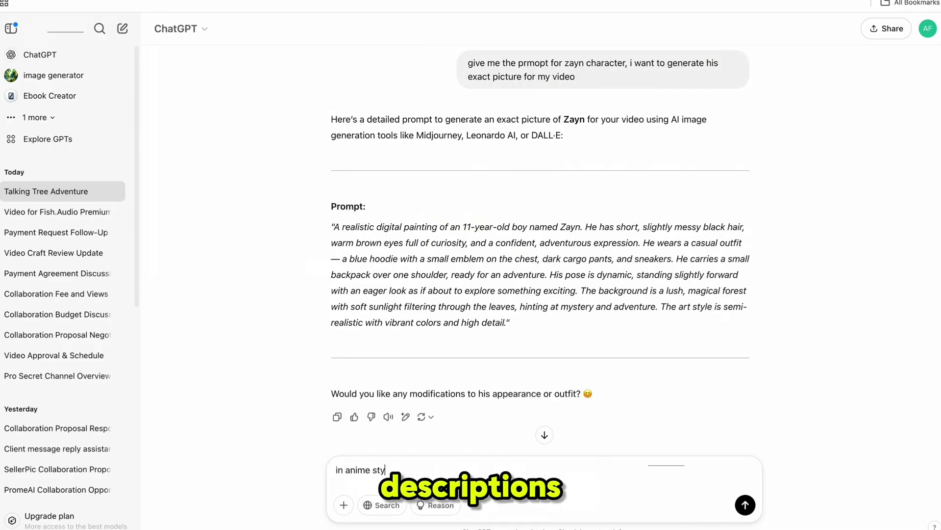
{"action": "type", "text": "le"}
{"action": "key", "text": "Return"}
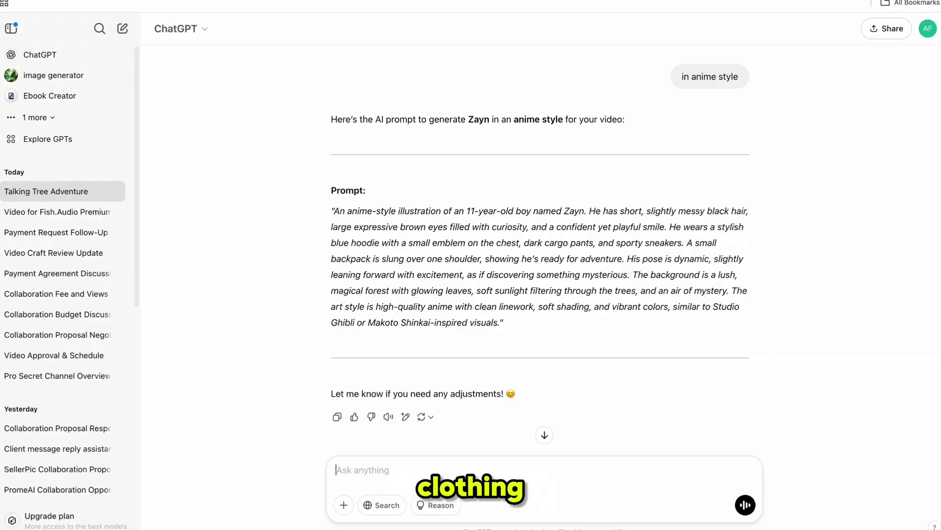
{"action": "left_click_drag", "start_coordinate": [332, 211], "coordinate": [505, 323]}
{"action": "right_click", "coordinate": [469, 300]}
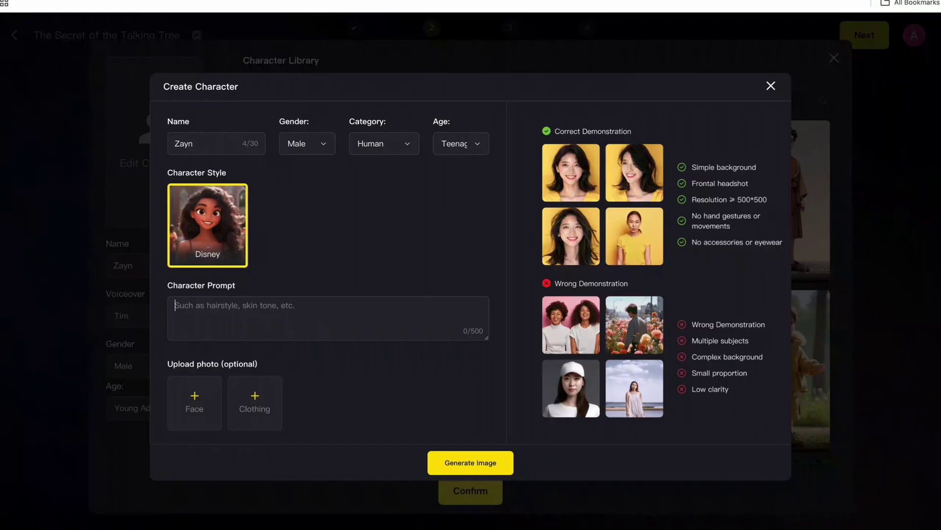
- Paste Zayn's anime prompt, generate his character image, and begin pasting Lina's prompt
{"action": "right_click", "coordinate": [199, 312]}
{"action": "left_click", "coordinate": [215, 391]}
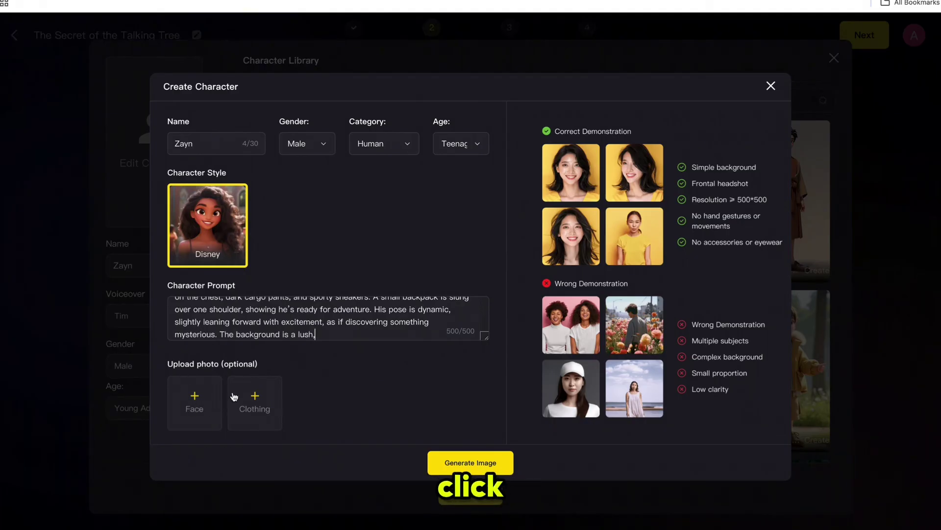
{"action": "left_click", "coordinate": [461, 462]}
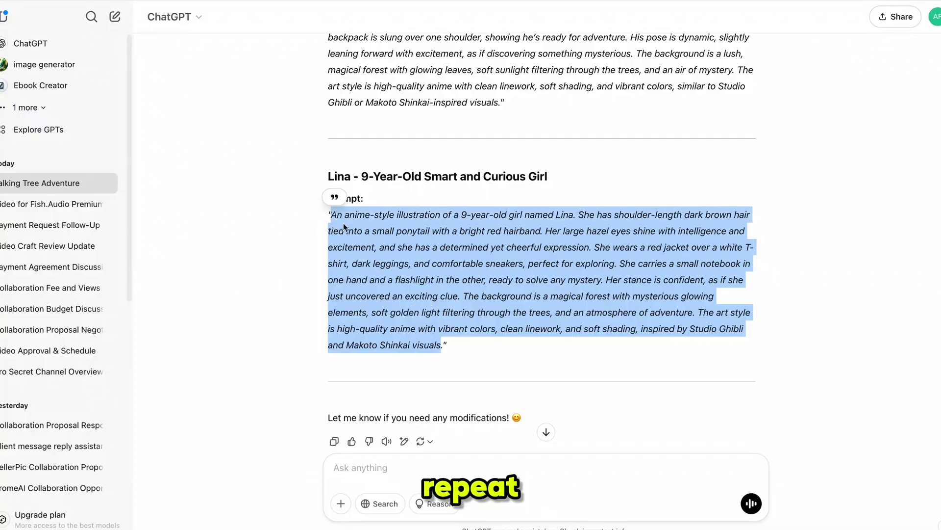
{"action": "right_click", "coordinate": [231, 305]}
- Paste Lina's prompt, open the Wizard character, and proceed to generate the storyboard
{"action": "left_click", "coordinate": [242, 391]}
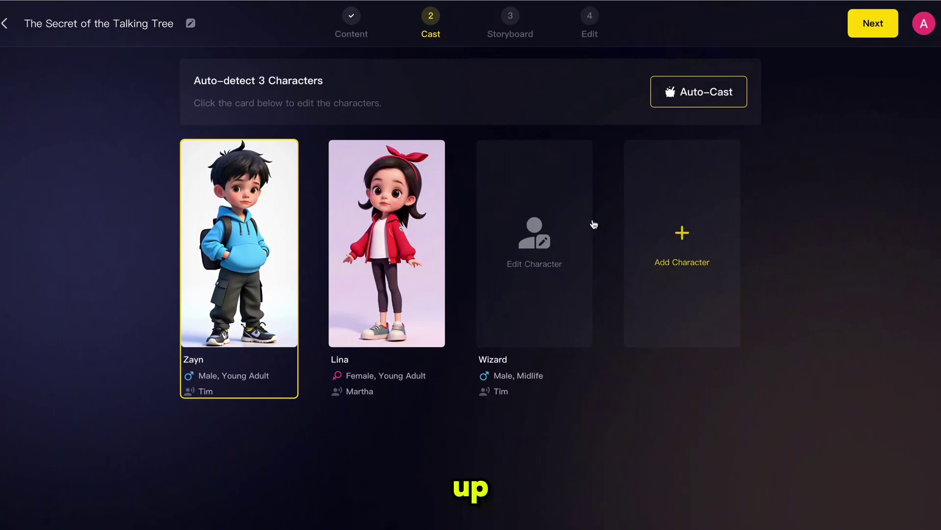
{"action": "left_click", "coordinate": [591, 223]}
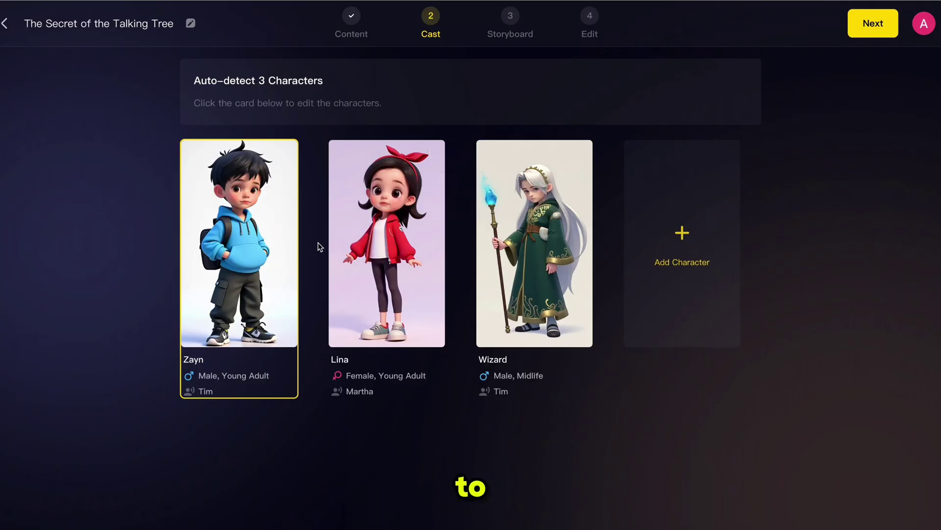
{"action": "left_click", "coordinate": [873, 23]}
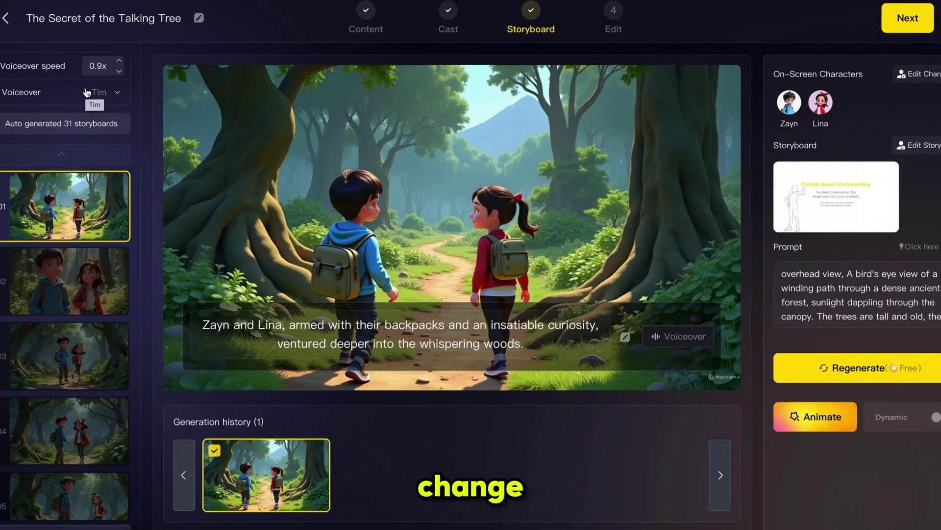
- Audition the narration voices, previewing Oliver, and choose Martha as the voiceover
{"action": "left_click", "coordinate": [156, 80]}
{"action": "scroll", "coordinate": [115, 186], "scroll_direction": "down", "scroll_amount": 3}
{"action": "scroll", "coordinate": [90, 164], "scroll_direction": "up", "scroll_amount": 3}
{"action": "scroll", "coordinate": [93, 160], "scroll_direction": "down", "scroll_amount": 3}
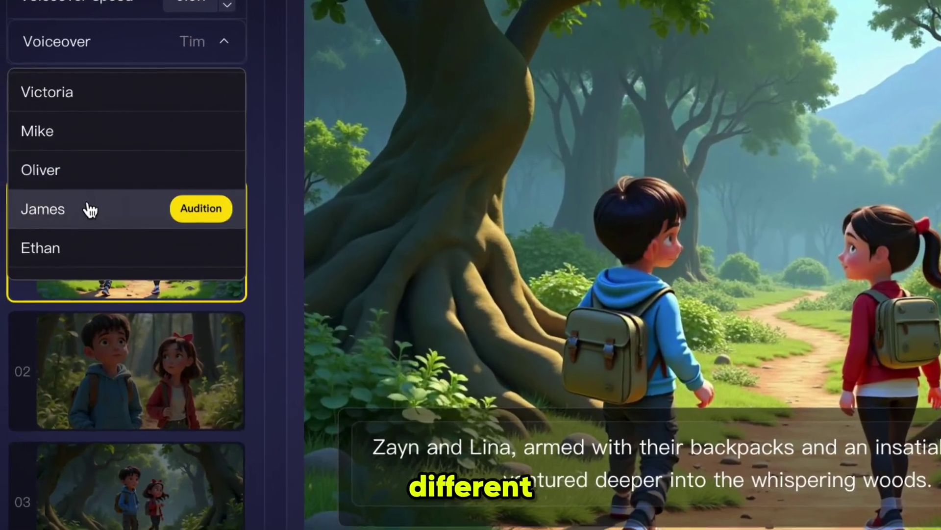
{"action": "left_click", "coordinate": [152, 174]}
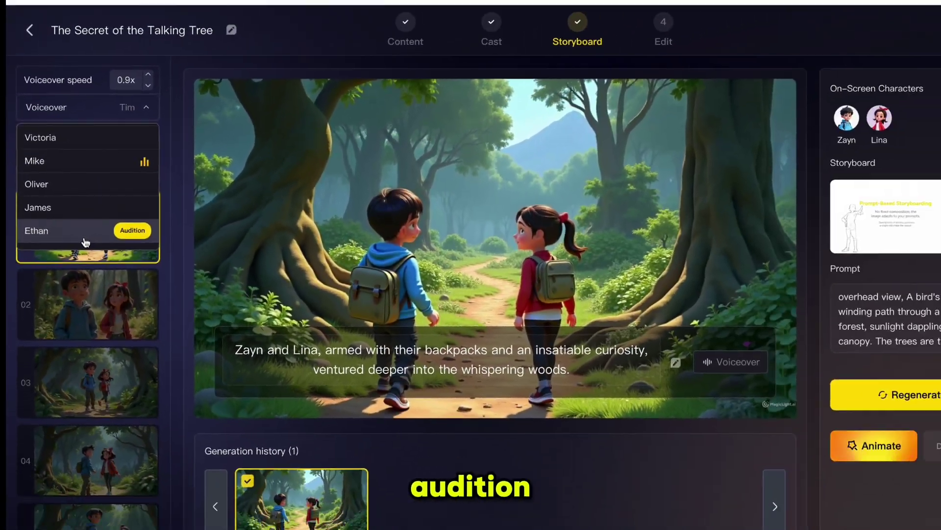
{"action": "scroll", "coordinate": [139, 166], "scroll_direction": "up", "scroll_amount": 3}
{"action": "left_click", "coordinate": [74, 183]}
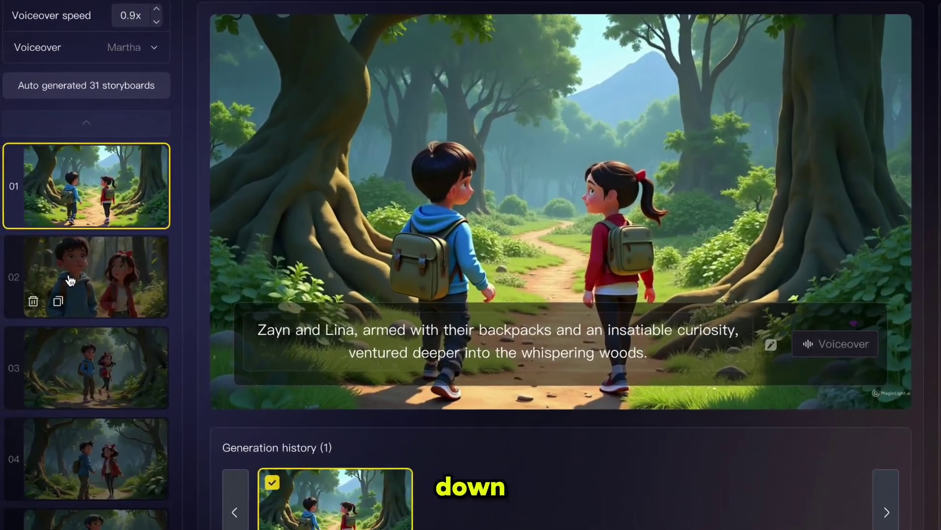
- Scroll the storyboard list and review storyboard scene 22
{"action": "scroll", "coordinate": [66, 289], "scroll_direction": "down", "scroll_amount": 5}
{"action": "scroll", "coordinate": [105, 289], "scroll_direction": "down", "scroll_amount": 8}
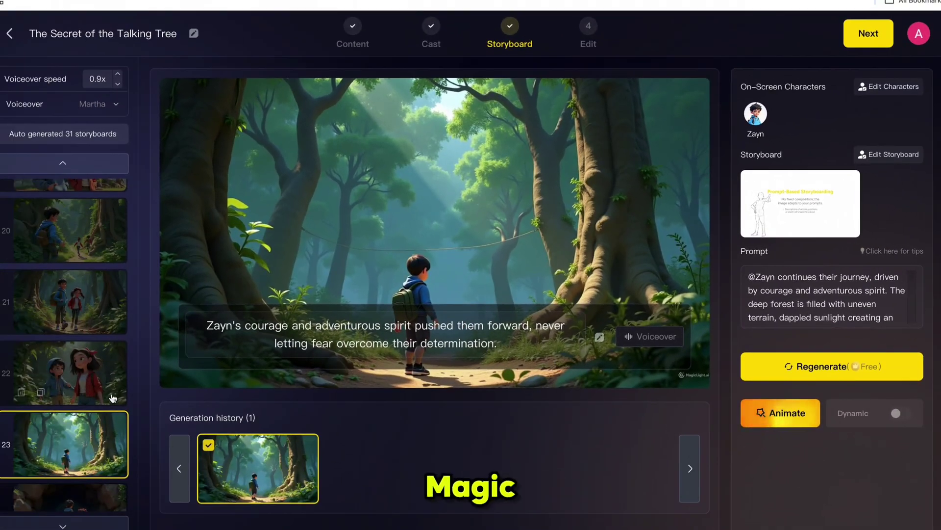
{"action": "left_click", "coordinate": [112, 398]}
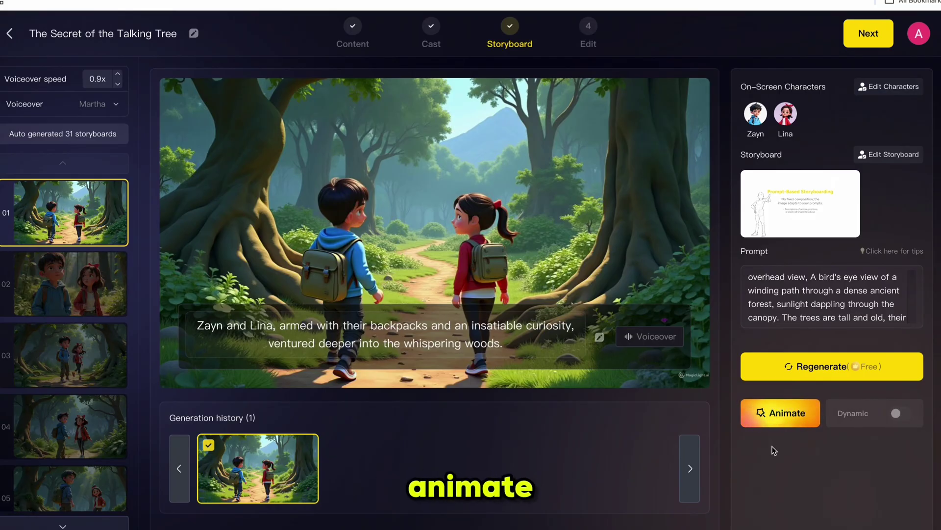
- Animate the storyboards with Animate Pro and let AI Enhance shorten the overlay captions
{"action": "left_click", "coordinate": [779, 423]}
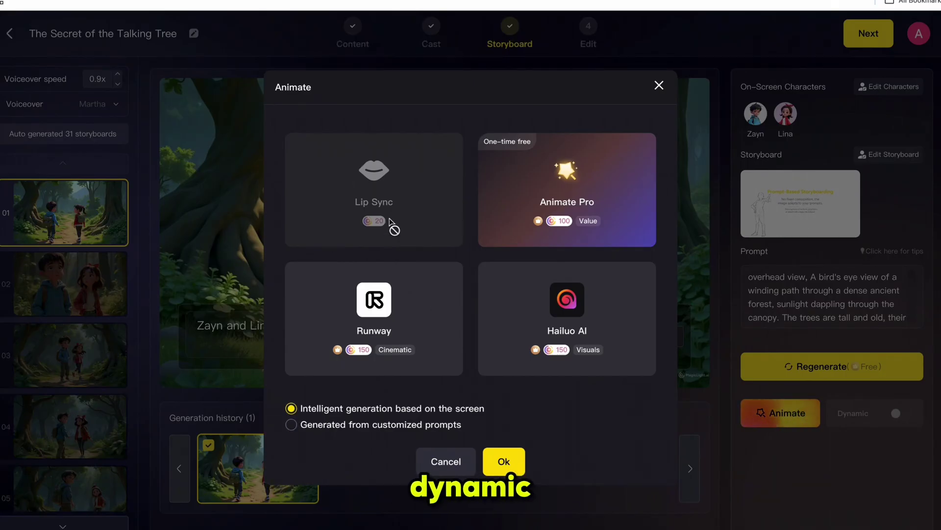
{"action": "left_click", "coordinate": [557, 204]}
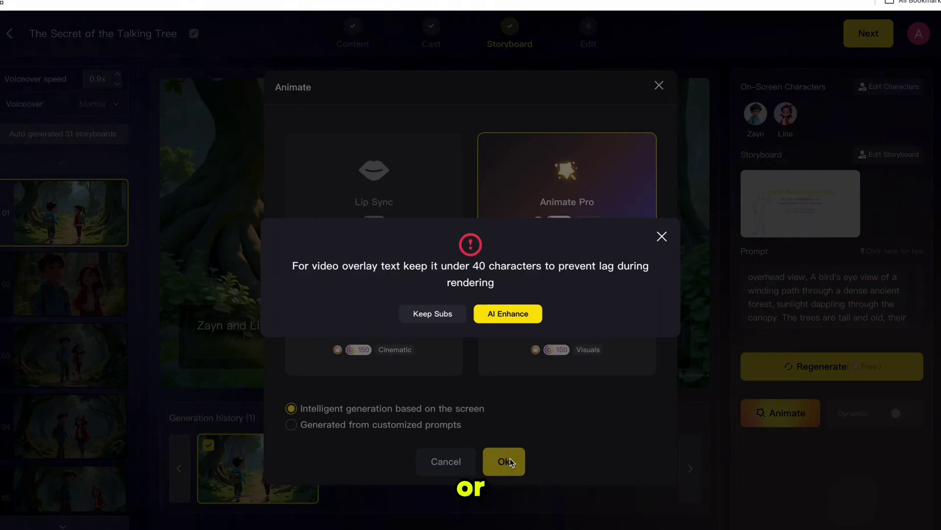
{"action": "left_click", "coordinate": [505, 313]}
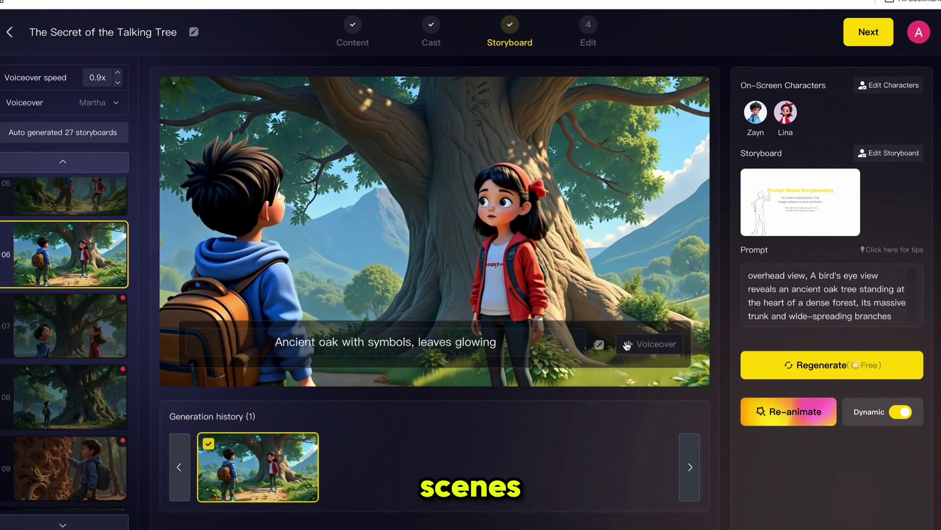
- Preview a caption's narration, assign Zayn as its speaker, and advance to the Edit step
{"action": "left_click", "coordinate": [633, 346]}
{"action": "left_click", "coordinate": [615, 291]}
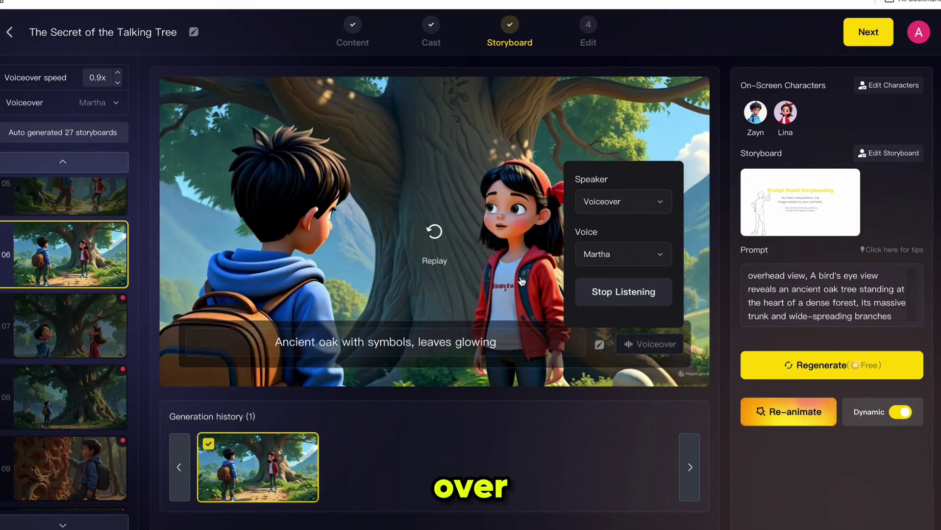
{"action": "left_click", "coordinate": [637, 201]}
{"action": "left_click", "coordinate": [595, 248]}
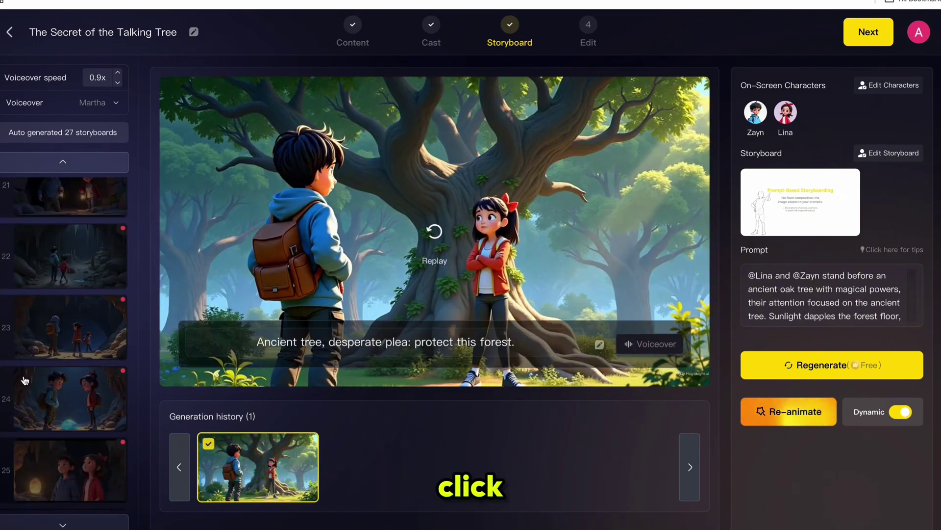
{"action": "left_click", "coordinate": [868, 33]}
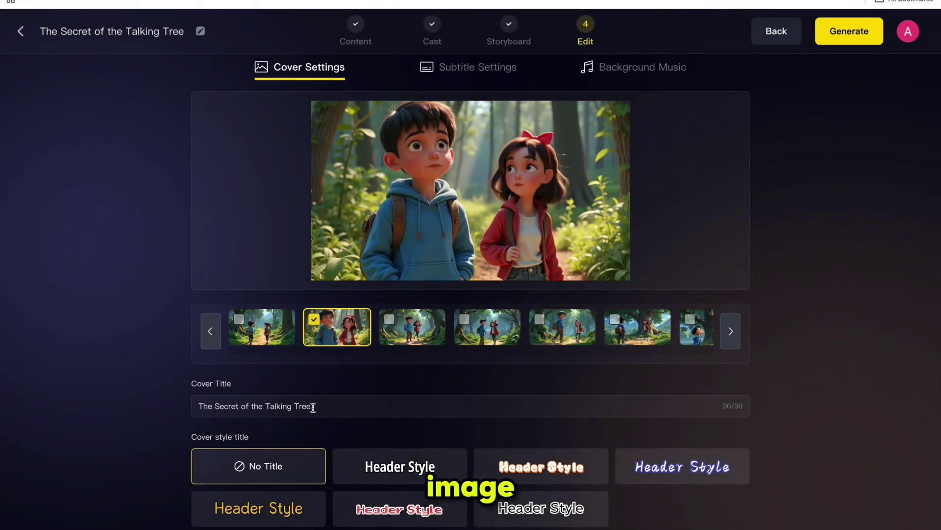
- Try plain, orange and yellow cover title styles, keep No Title, then view subtitle and music settings
{"action": "left_click", "coordinate": [356, 457]}
{"action": "left_click", "coordinate": [542, 465]}
{"action": "left_click", "coordinate": [258, 508]}
{"action": "left_click", "coordinate": [270, 466]}
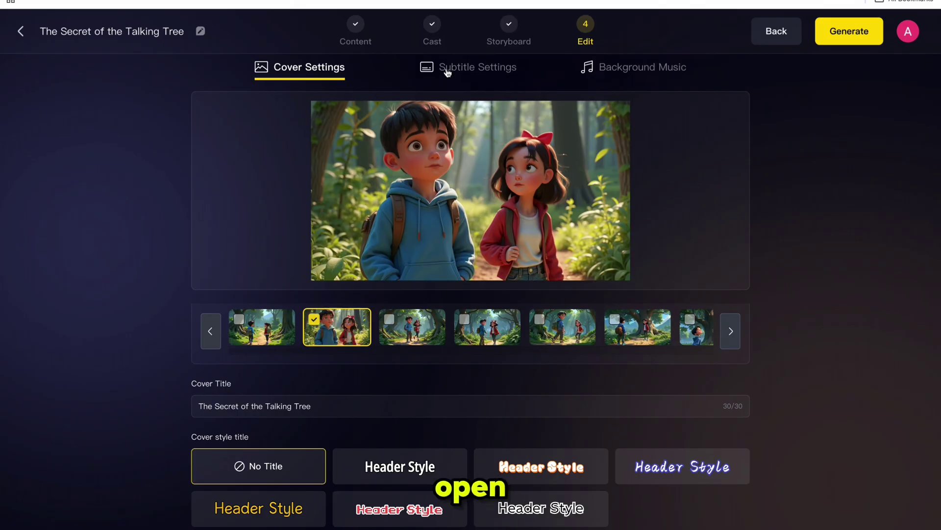
{"action": "left_click", "coordinate": [448, 69]}
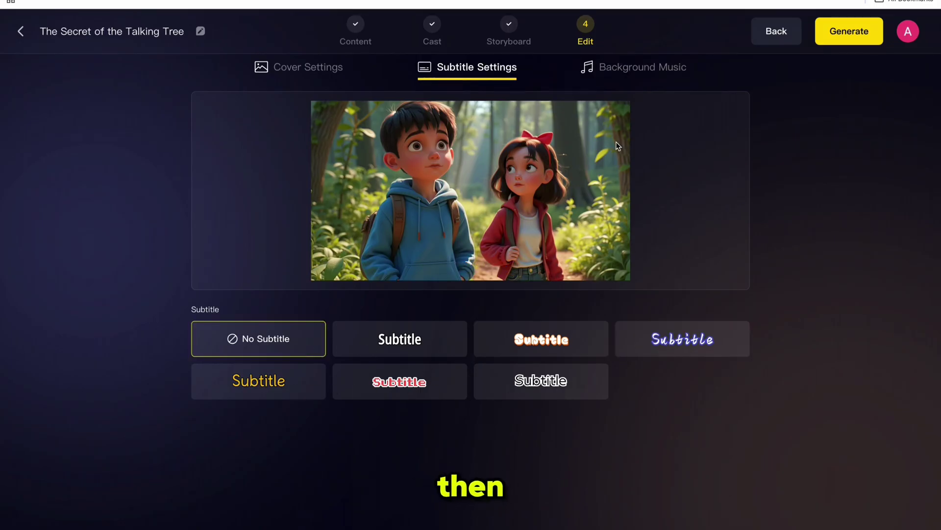
{"action": "left_click", "coordinate": [619, 73]}
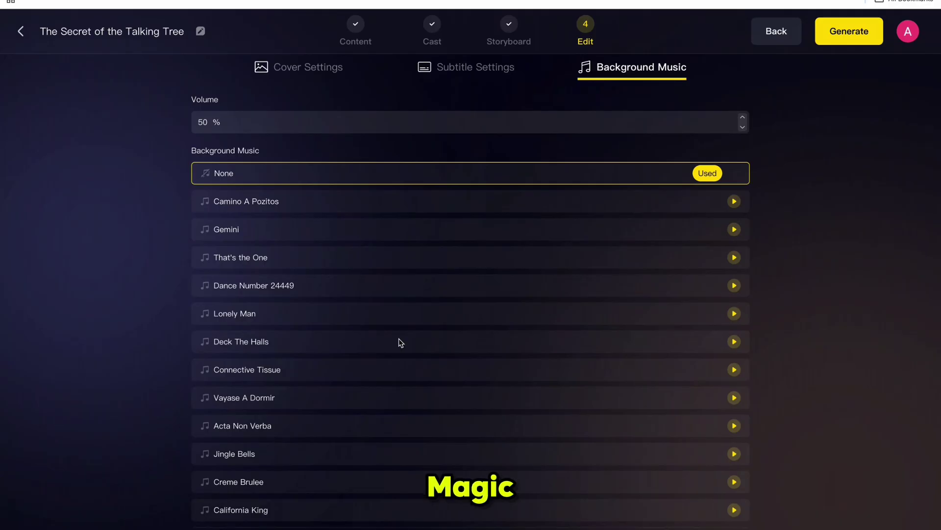
- Audition background tracks, trying Camino A Pozitos before returning to no music
{"action": "scroll", "coordinate": [401, 342], "scroll_direction": "down", "scroll_amount": 8}
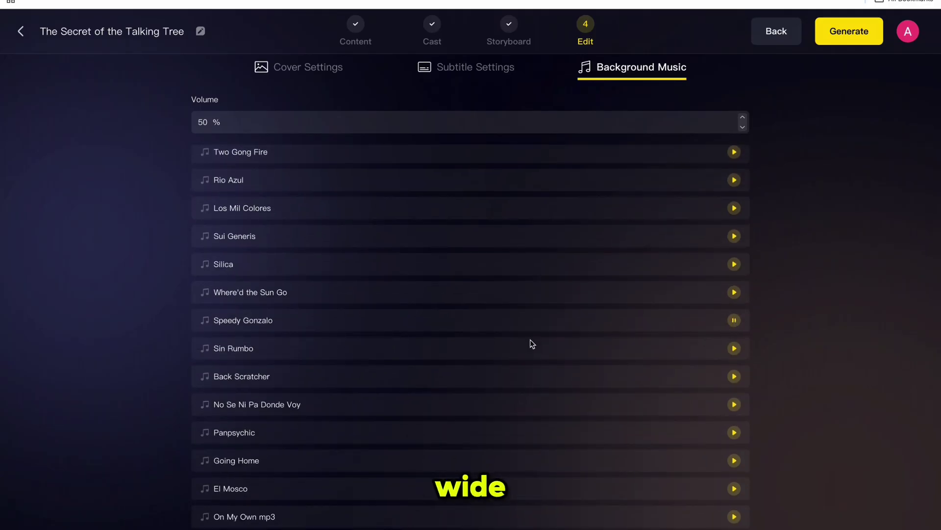
{"action": "scroll", "coordinate": [378, 370], "scroll_direction": "up", "scroll_amount": 5}
{"action": "scroll", "coordinate": [321, 379], "scroll_direction": "up", "scroll_amount": 6}
{"action": "left_click", "coordinate": [252, 181]}
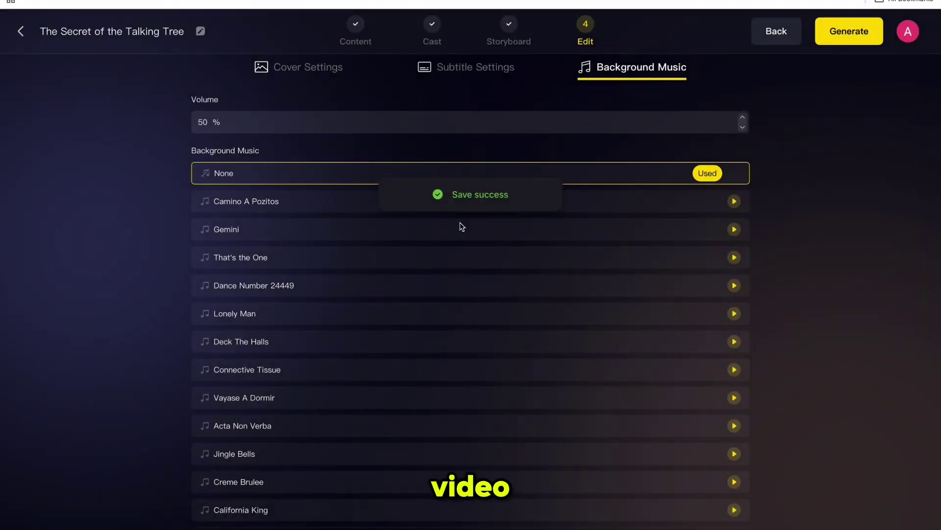
{"action": "left_click", "coordinate": [238, 203]}
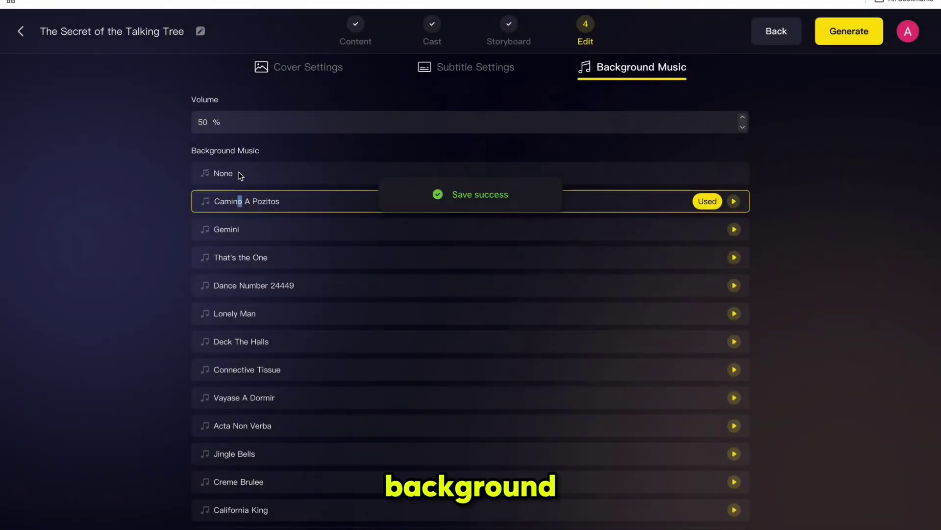
{"action": "left_click", "coordinate": [240, 175]}
- Set music volume to 20%, choose Deck The Halls, and start generating the video
{"action": "left_click", "coordinate": [743, 128]}
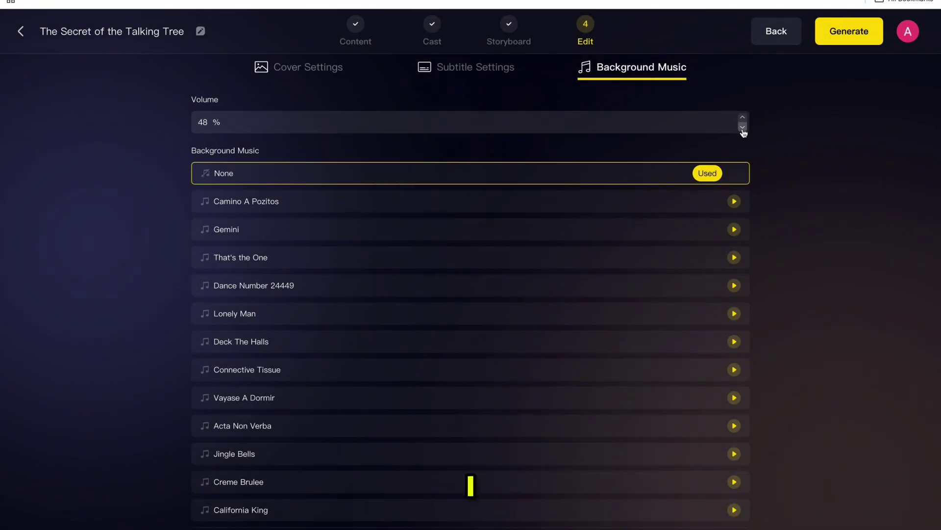
{"action": "left_click", "coordinate": [742, 128]}
{"action": "left_click", "coordinate": [743, 128]}
{"action": "left_click", "coordinate": [743, 128]}
{"action": "left_click", "coordinate": [743, 127]}
{"action": "left_click", "coordinate": [742, 127]}
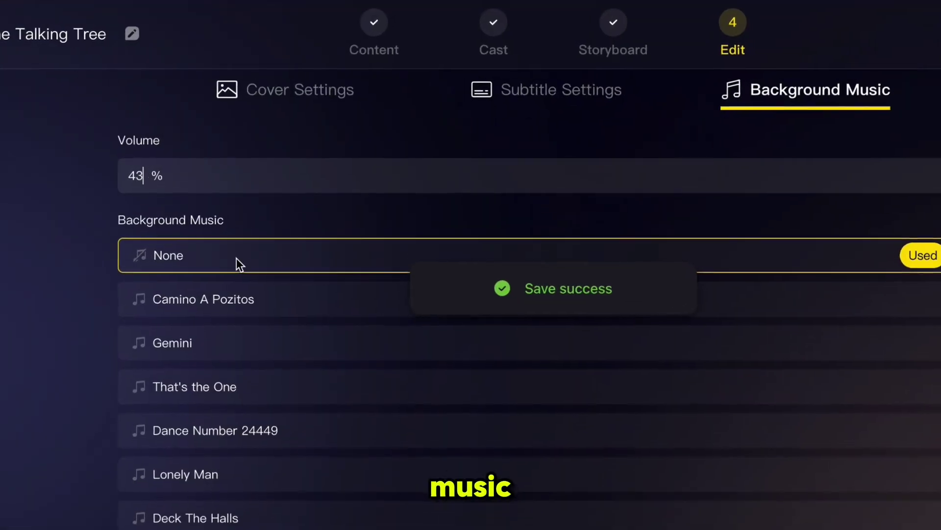
{"action": "key", "text": "BackSpace"}
{"action": "key", "text": "BackSpace"}
{"action": "type", "text": "20"}
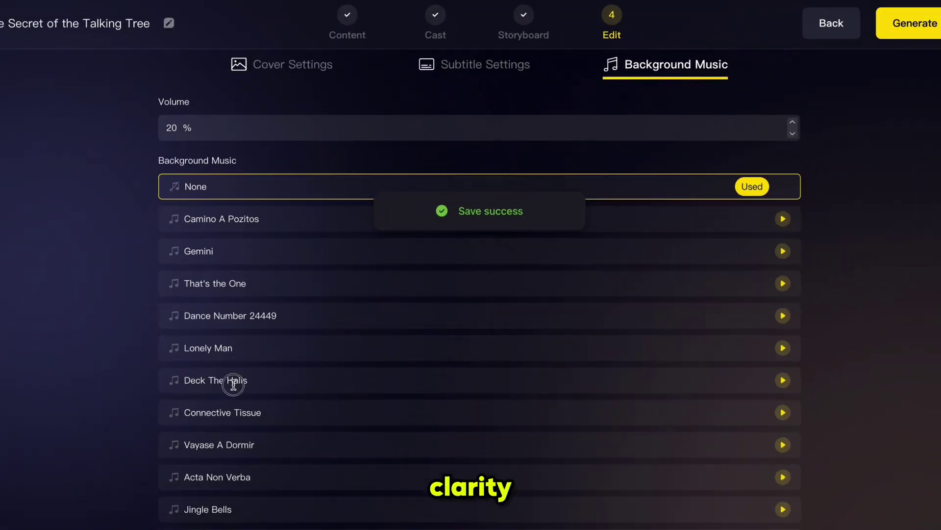
{"action": "left_click", "coordinate": [373, 426]}
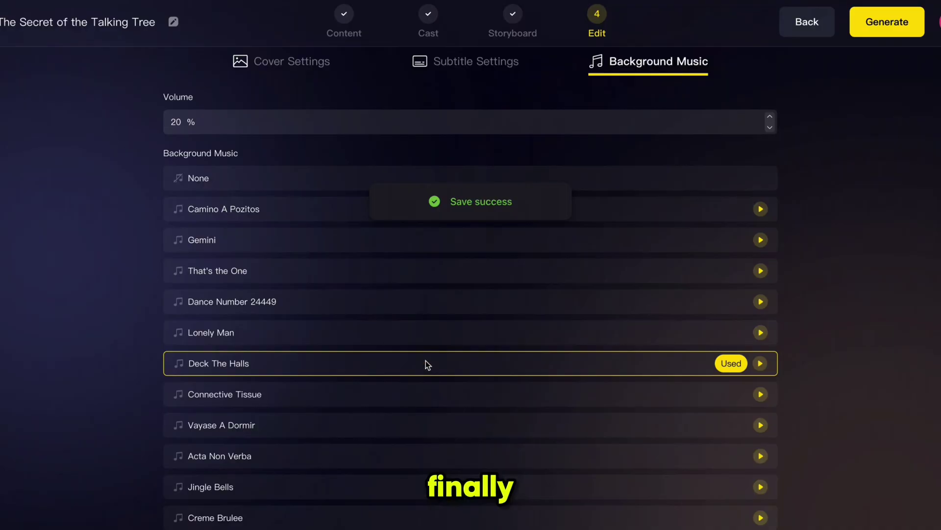
{"action": "left_click", "coordinate": [888, 26]}
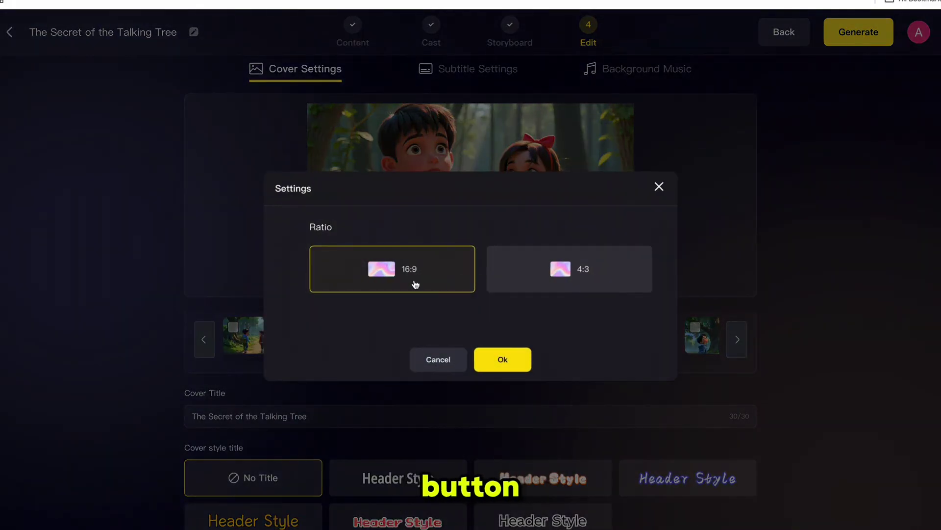
- Confirm the 16:9 aspect ratio and begin rendering the story video
{"action": "left_click", "coordinate": [571, 281]}
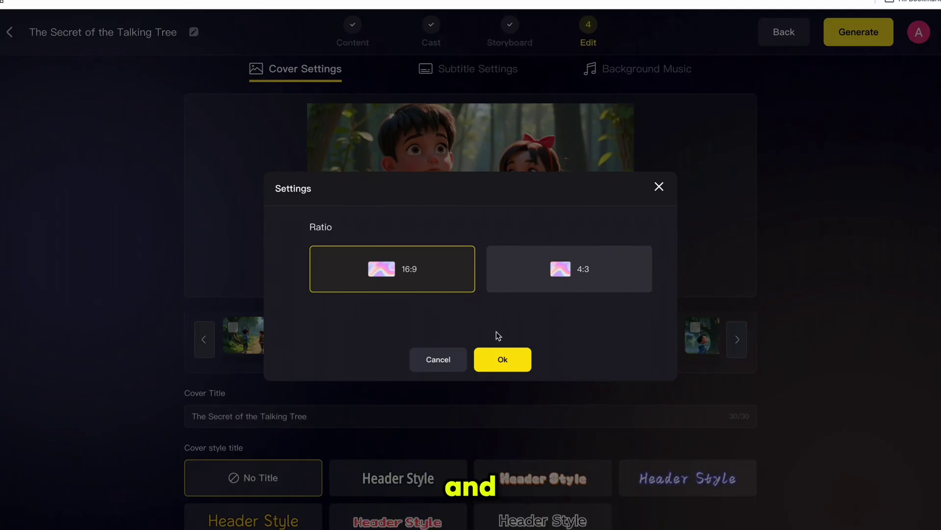
{"action": "left_click", "coordinate": [500, 359]}
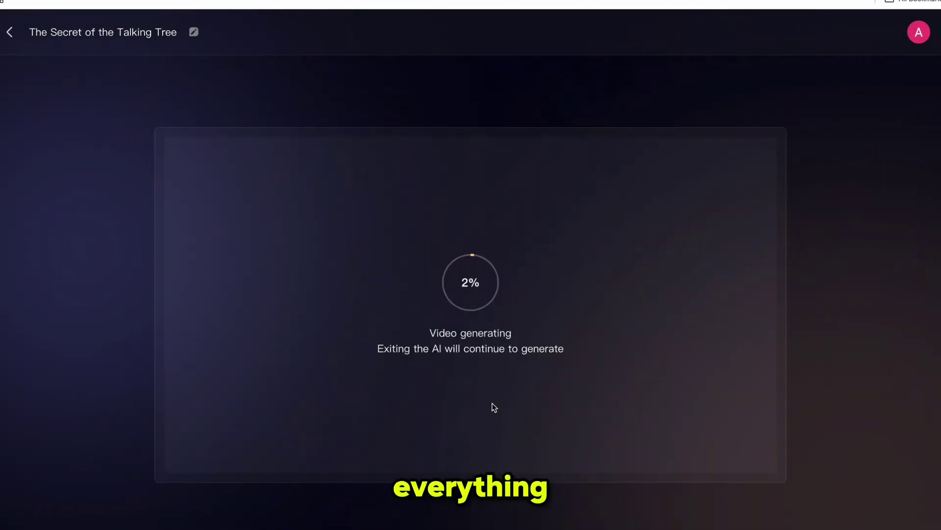